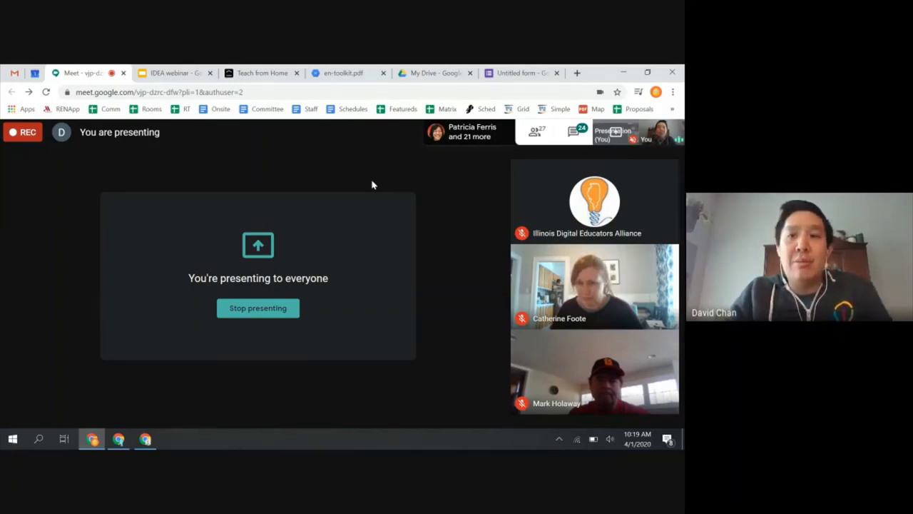
# - Stop the current Meet presentation and open the Google Classroom class list in the other Chrome window
pyautogui.click(263, 309)
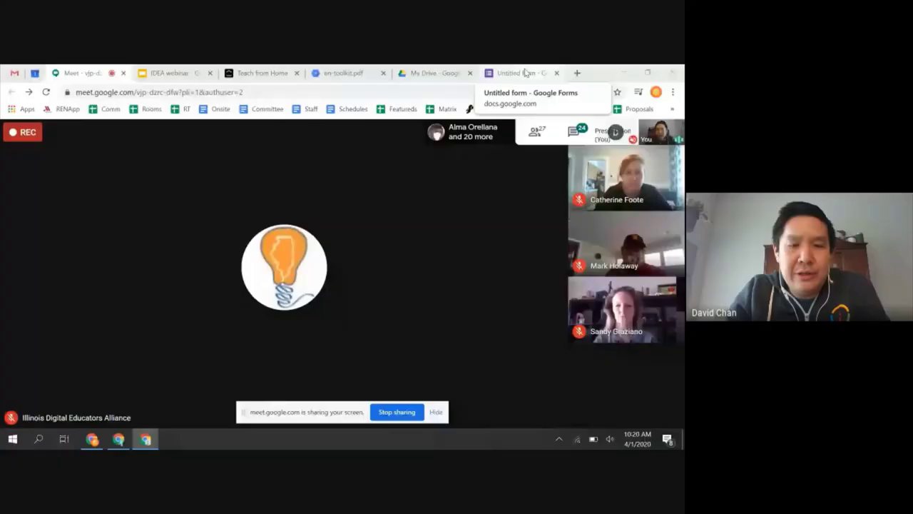
pyautogui.hotkey('alt', 'Tab')
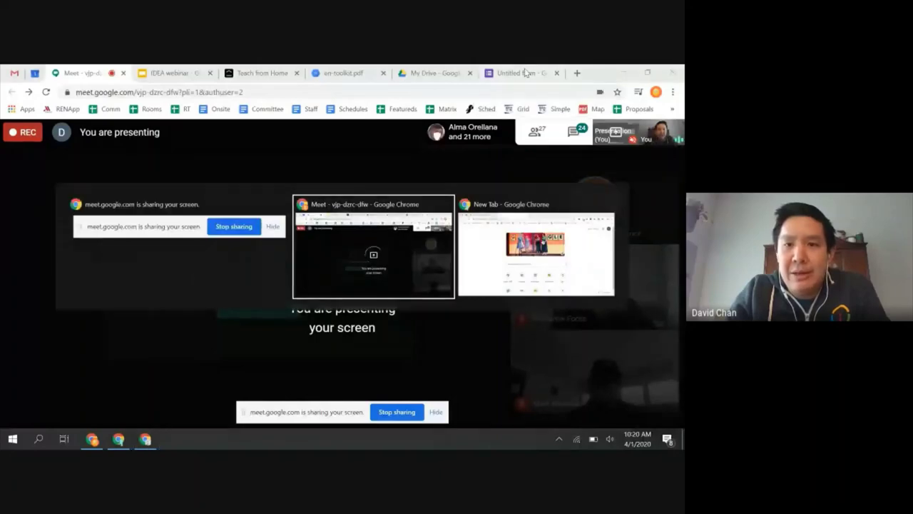
pyautogui.hotkey('alt', 'Tab')
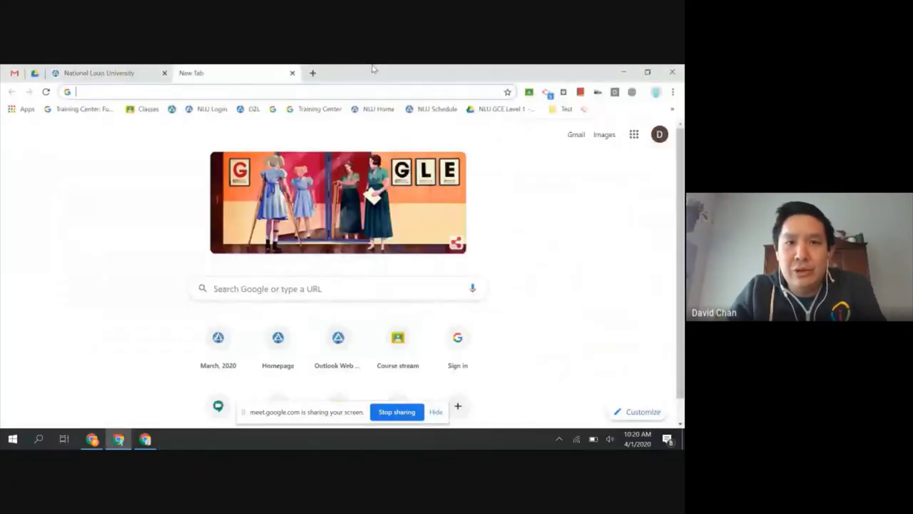
pyautogui.click(147, 109)
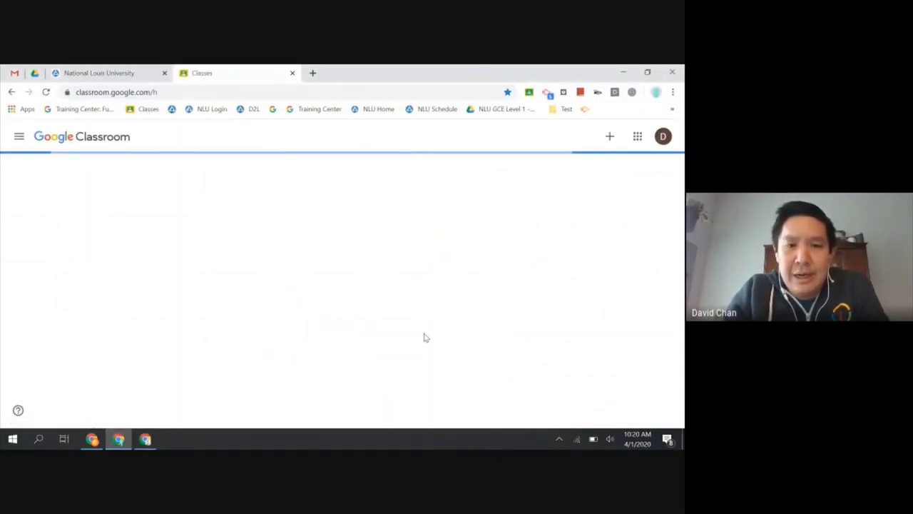
# - View the Classwork and Stream pages of the Summer 2018 Google Certified Educator Level 1 class, and return to the class list
pyautogui.scroll(-10, 424, 338)
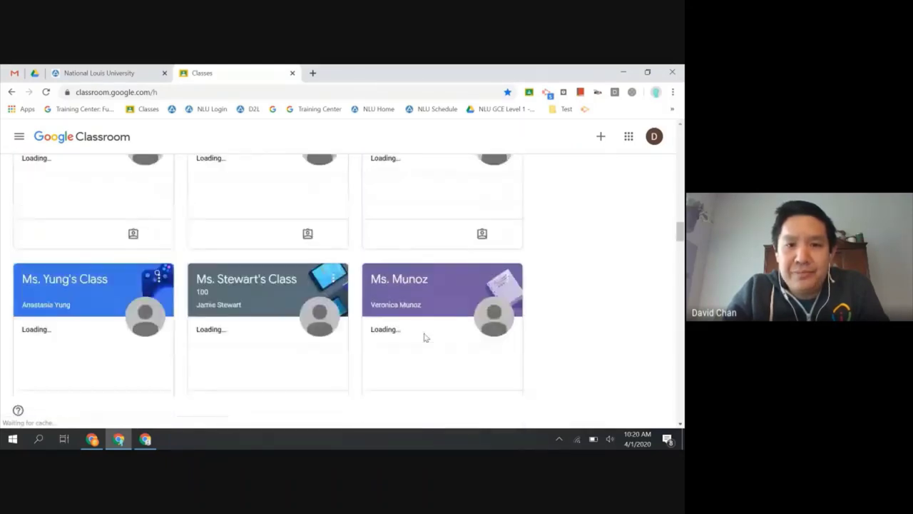
pyautogui.click(422, 298)
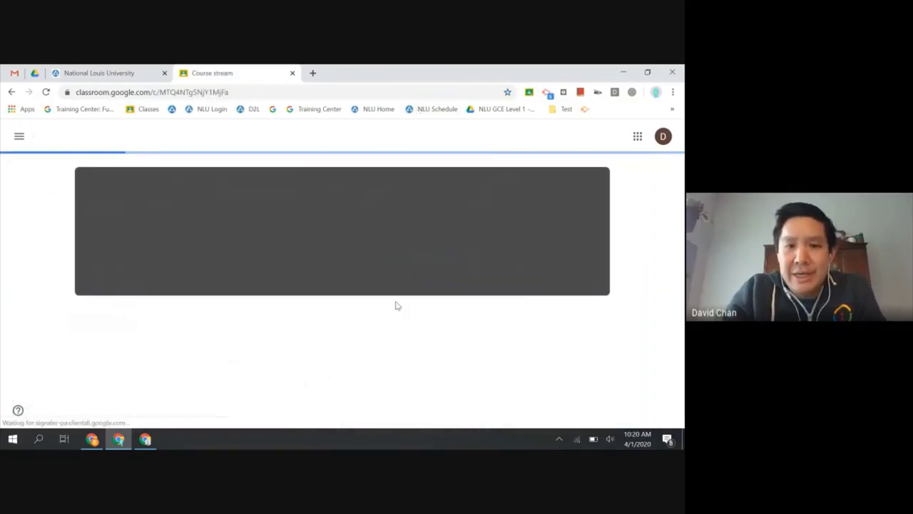
pyautogui.click(311, 145)
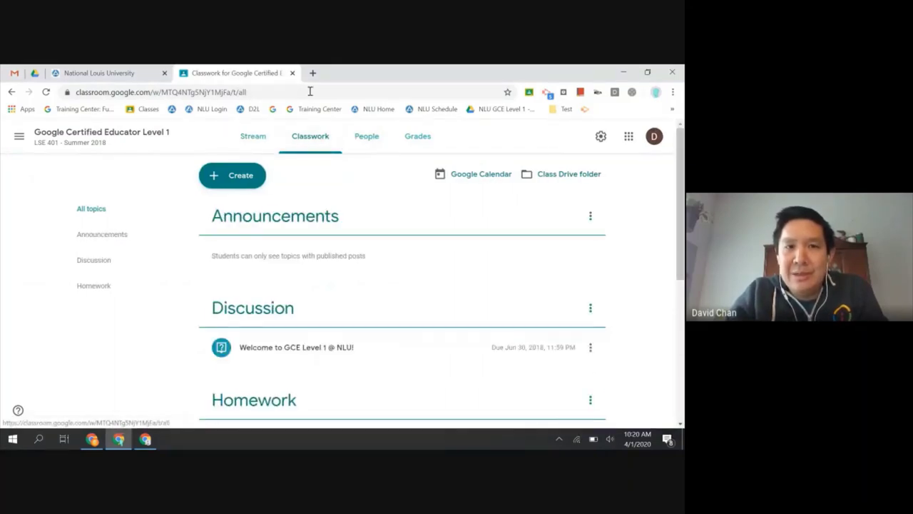
pyautogui.click(55, 139)
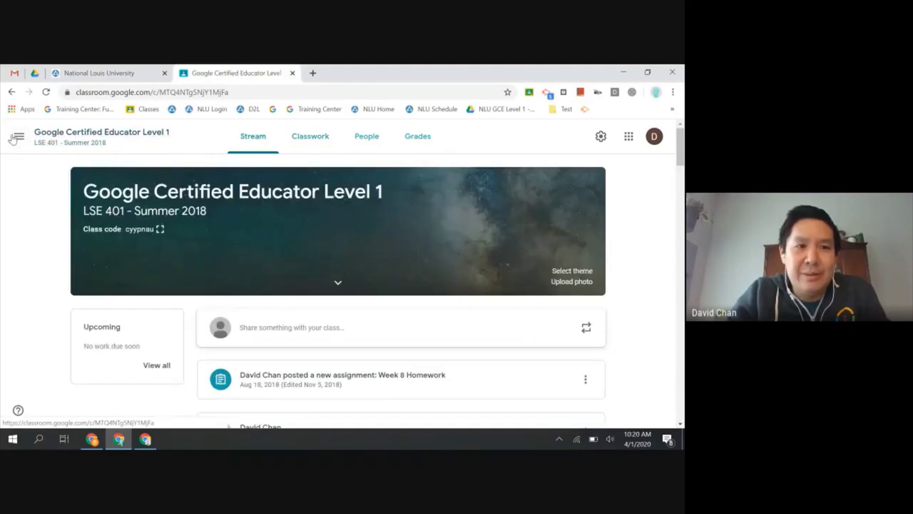
pyautogui.click(16, 138)
pyautogui.click(54, 143)
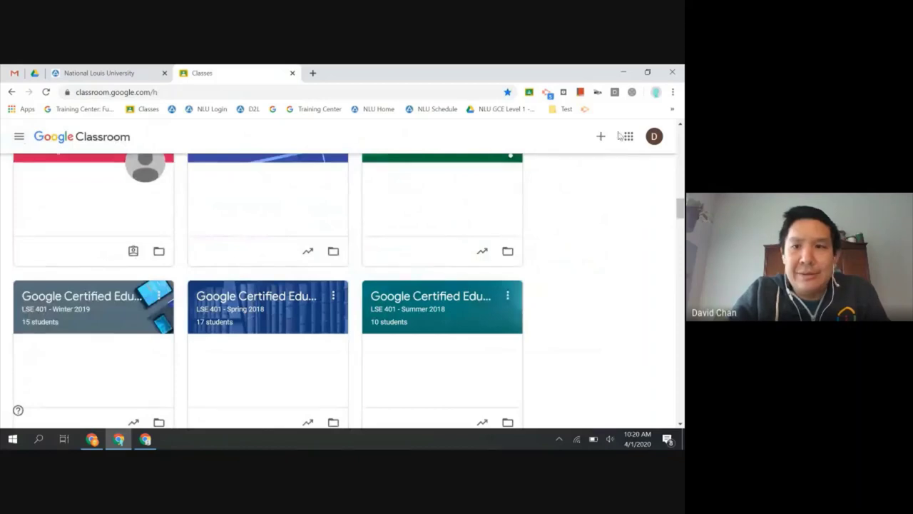
# - Create a new class named "Test"
pyautogui.click(602, 137)
pyautogui.click(575, 179)
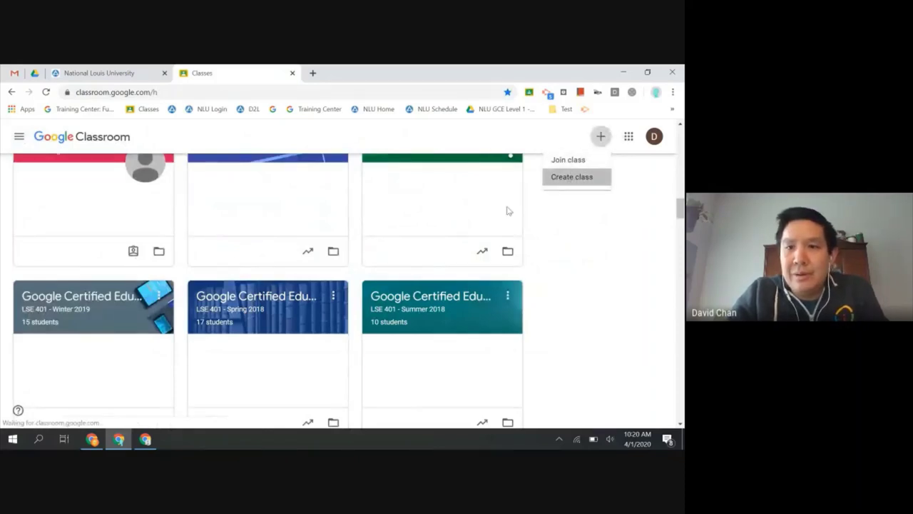
pyautogui.click(400, 206)
pyautogui.write('Test')
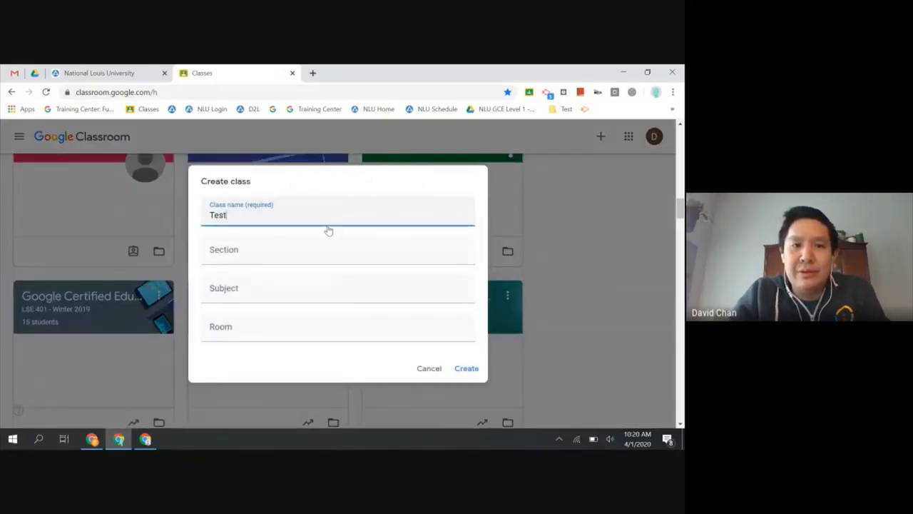
pyautogui.click(464, 370)
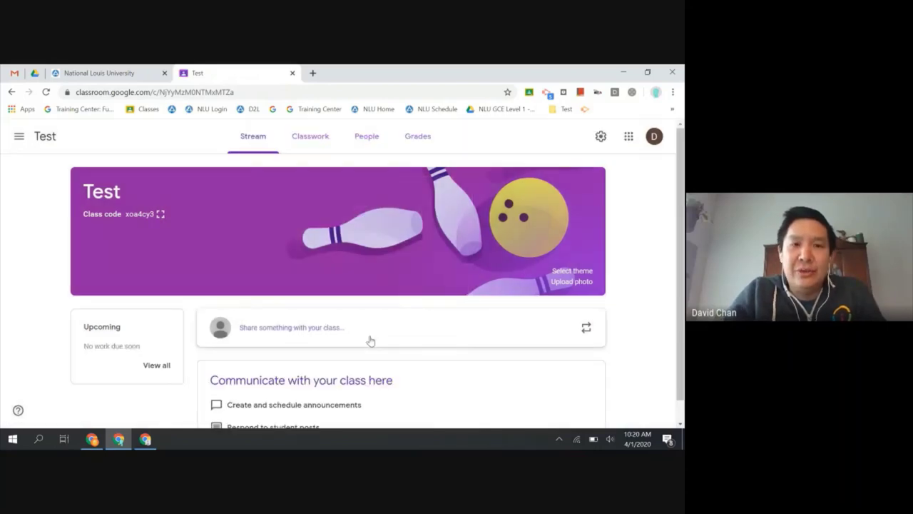
# - Start a new assignment titled "Chapter 1" in the Test class's classwork
pyautogui.click(307, 142)
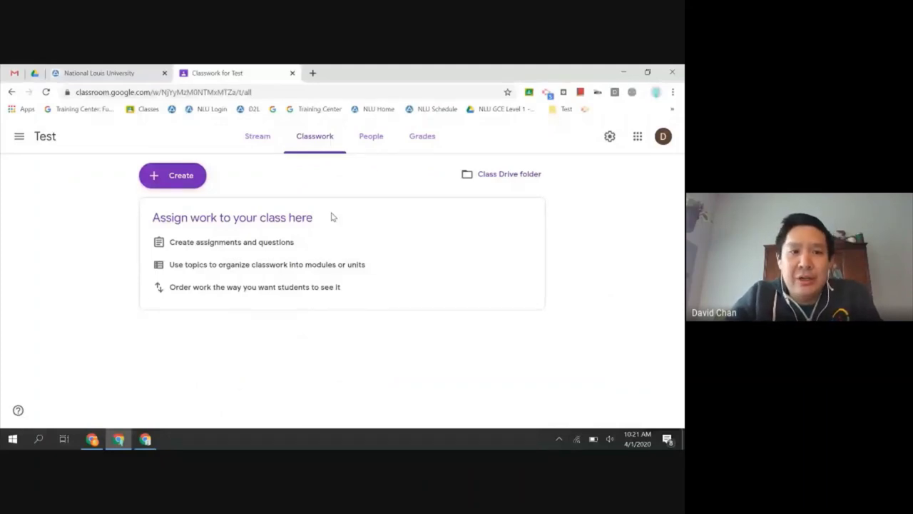
pyautogui.click(175, 175)
pyautogui.click(194, 206)
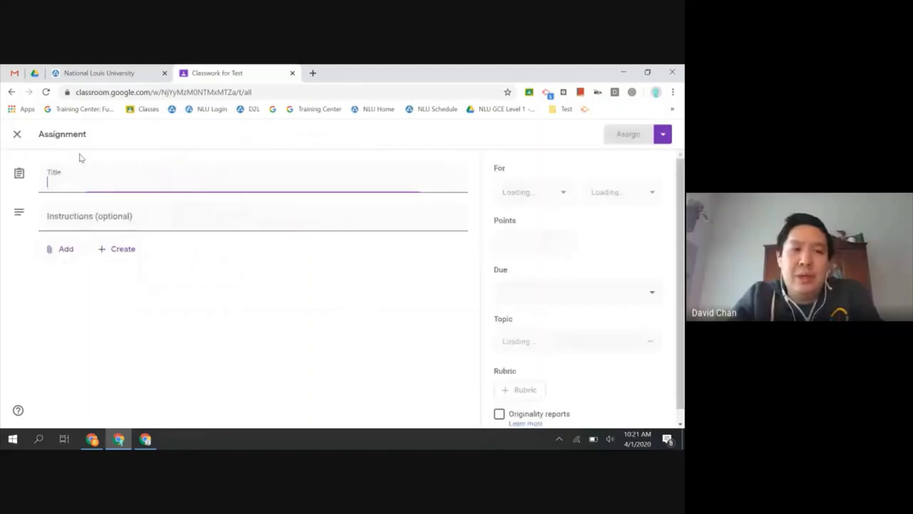
pyautogui.write('Chapter 1')
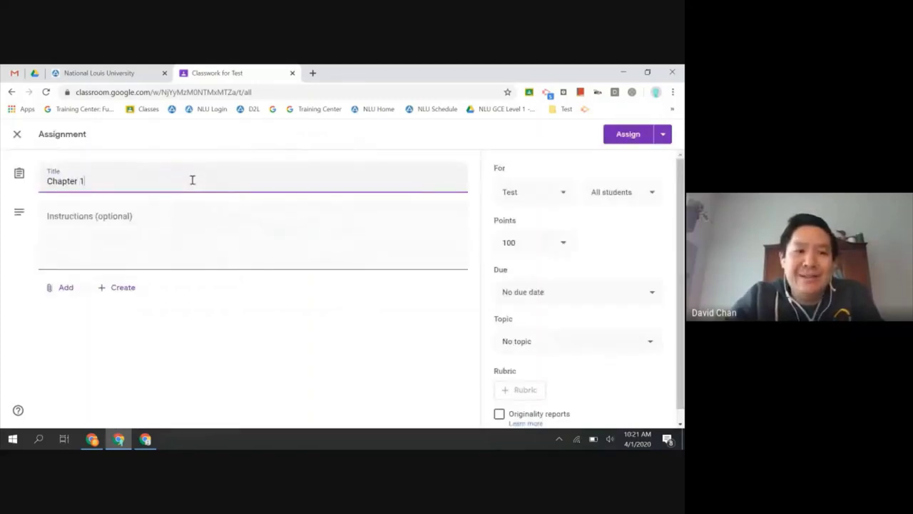
# - Search Google Drive for "notes" and attach the Week 9 Shared Notes document to the assignment
pyautogui.click(63, 288)
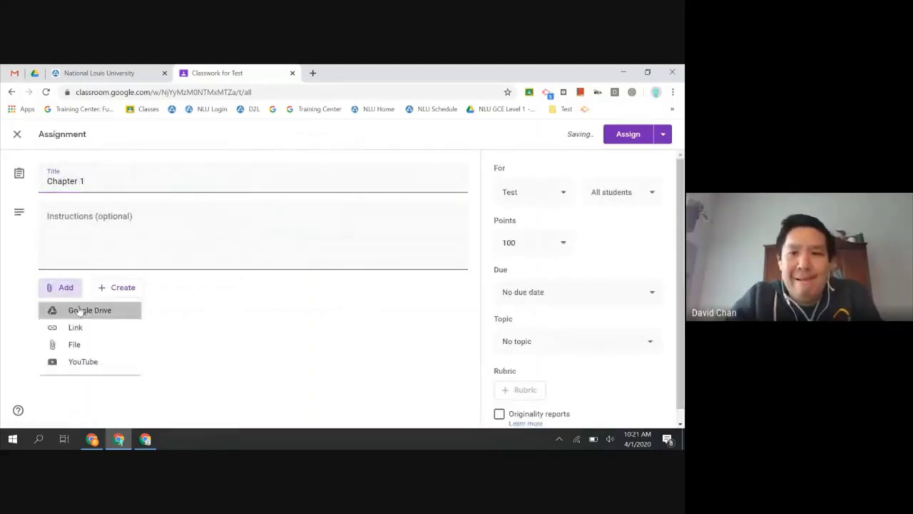
pyautogui.click(79, 310)
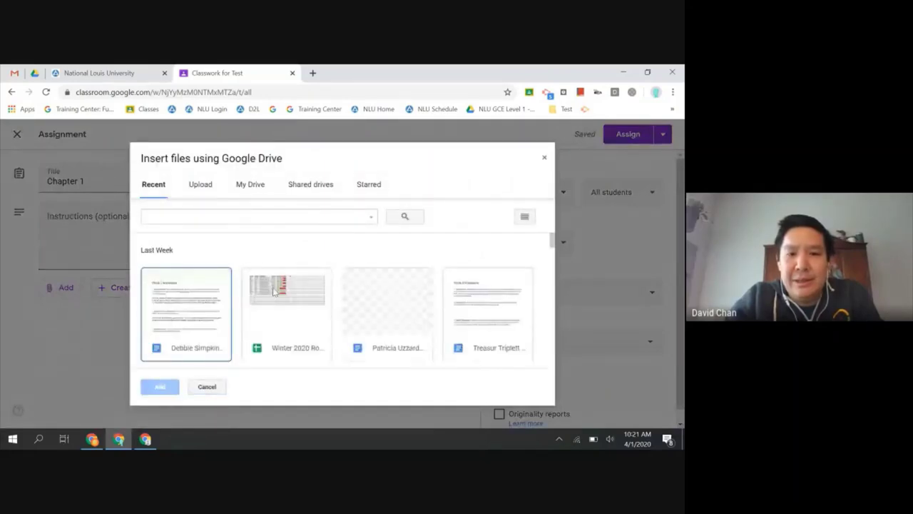
pyautogui.scroll(-1, 402, 311)
pyautogui.click(311, 214)
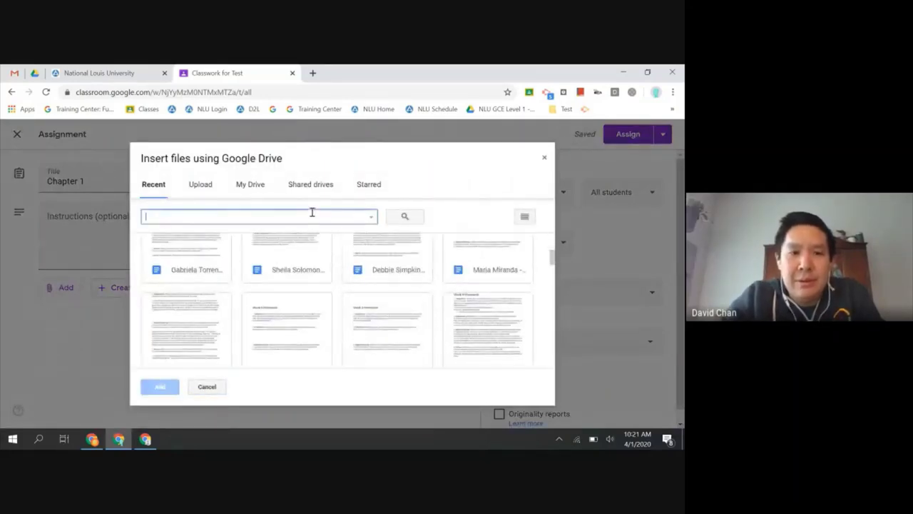
pyautogui.write('notes')
pyautogui.click(249, 244)
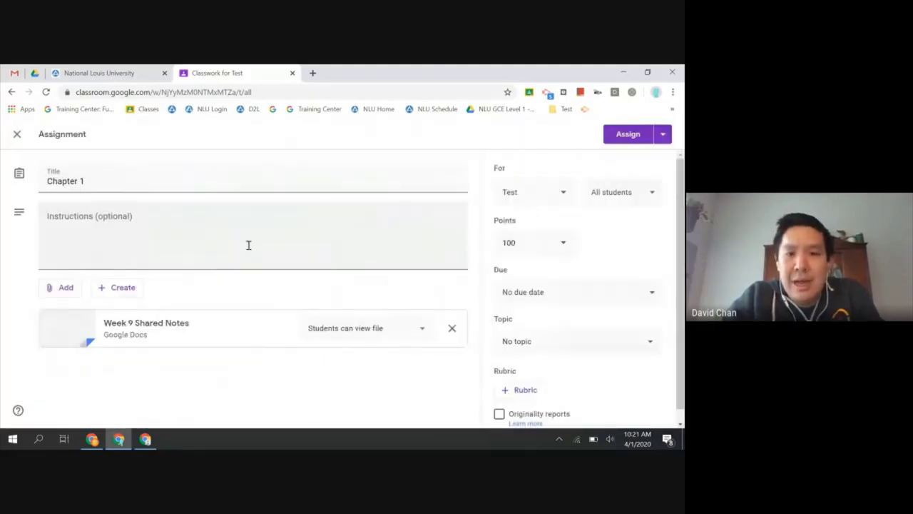
# - Set the attached Week 9 Shared Notes to make a copy for each student
pyautogui.click(397, 327)
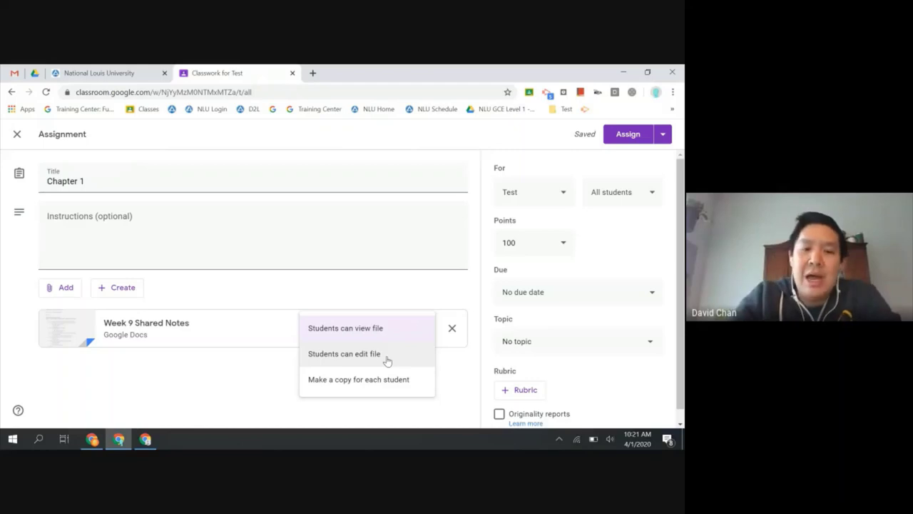
pyautogui.click(378, 379)
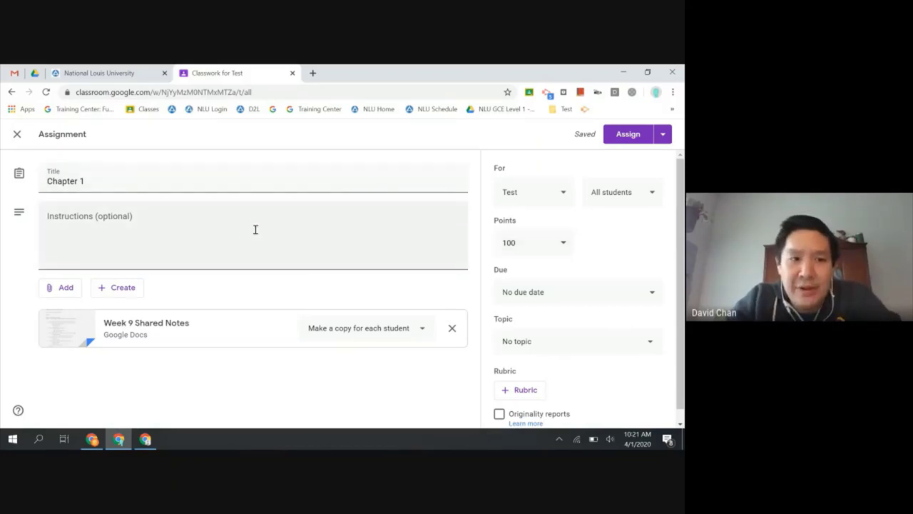
pyautogui.scroll(-1, 396, 341)
pyautogui.scroll(1, 393, 328)
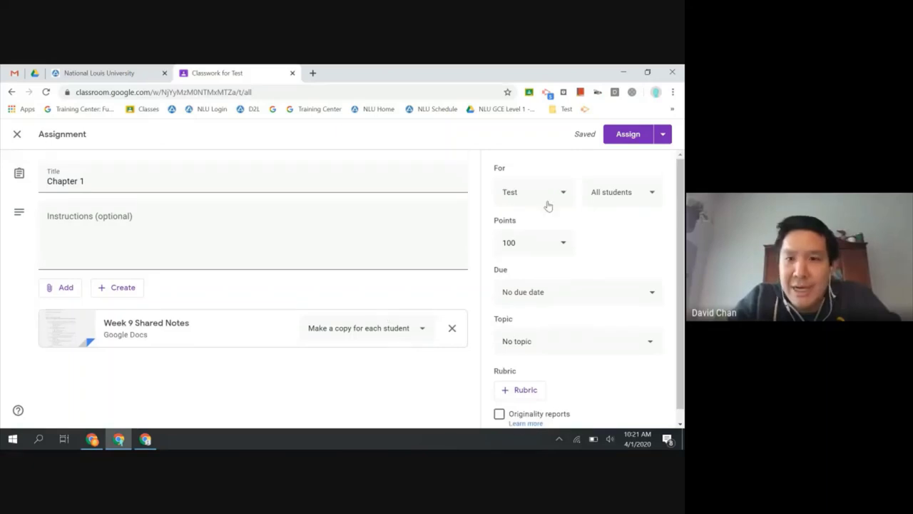
pyautogui.click(663, 135)
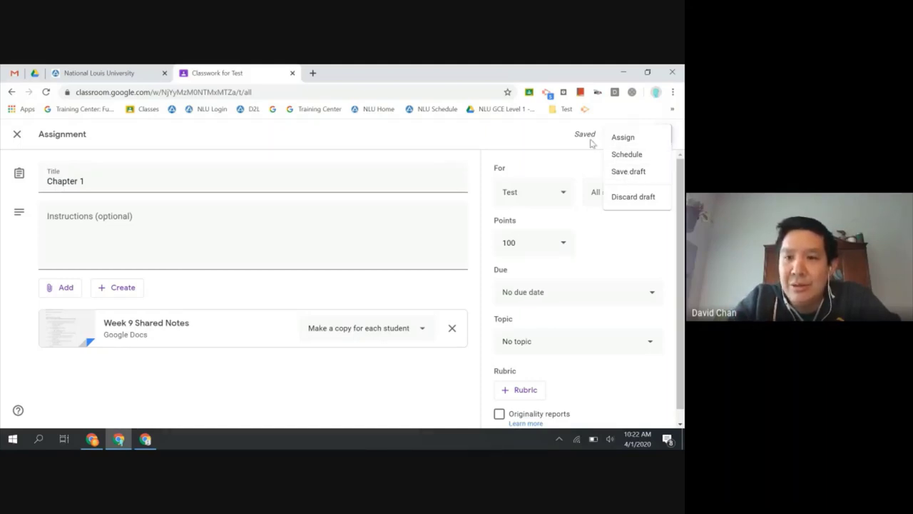
pyautogui.click(563, 166)
pyautogui.click(622, 197)
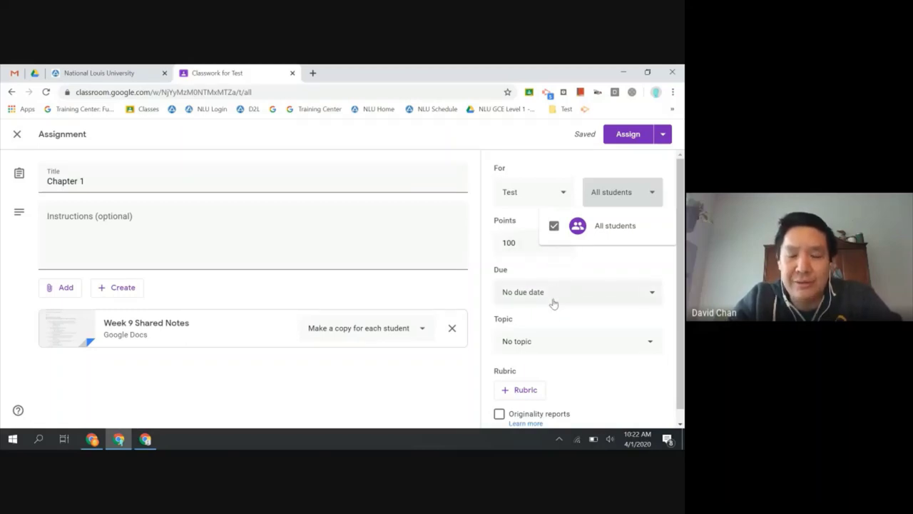
pyautogui.click(421, 338)
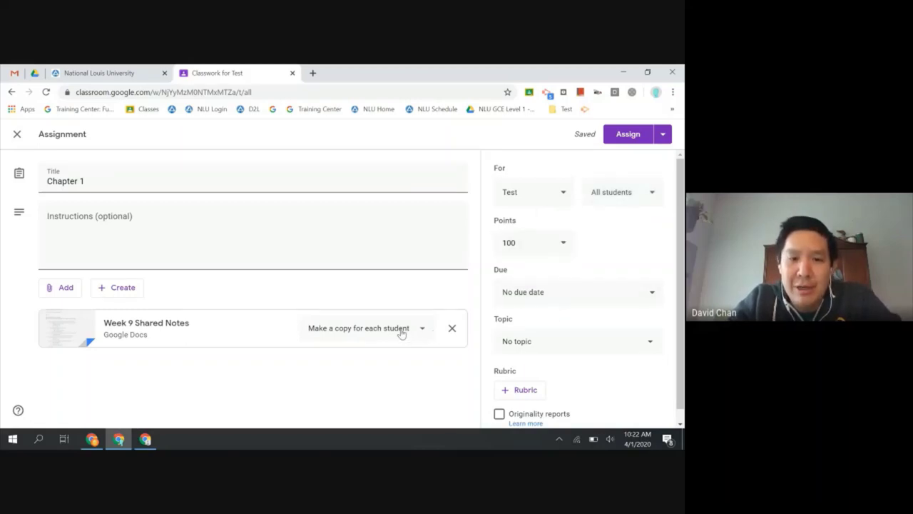
# - Switch the attached notes to "Students can edit file", and restore "Make a copy for each student"
pyautogui.click(401, 332)
pyautogui.click(371, 306)
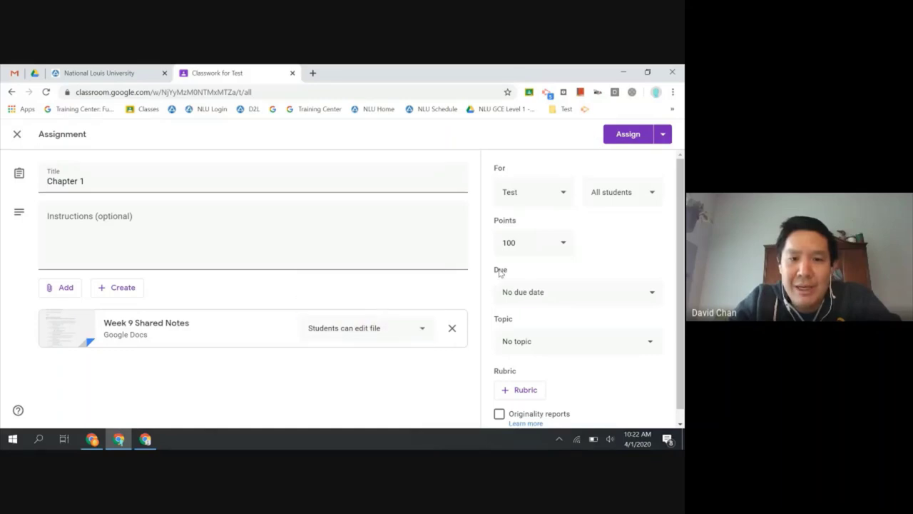
pyautogui.click(606, 200)
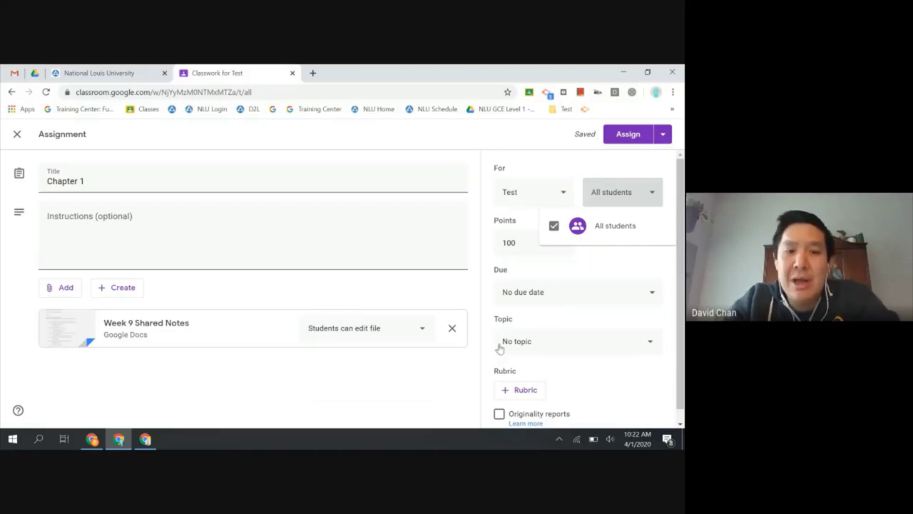
pyautogui.click(405, 336)
pyautogui.click(383, 333)
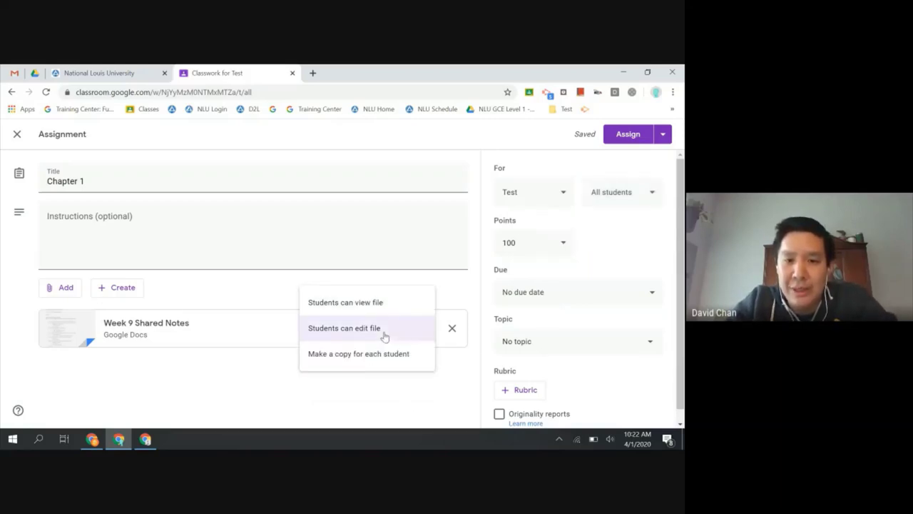
pyautogui.click(372, 359)
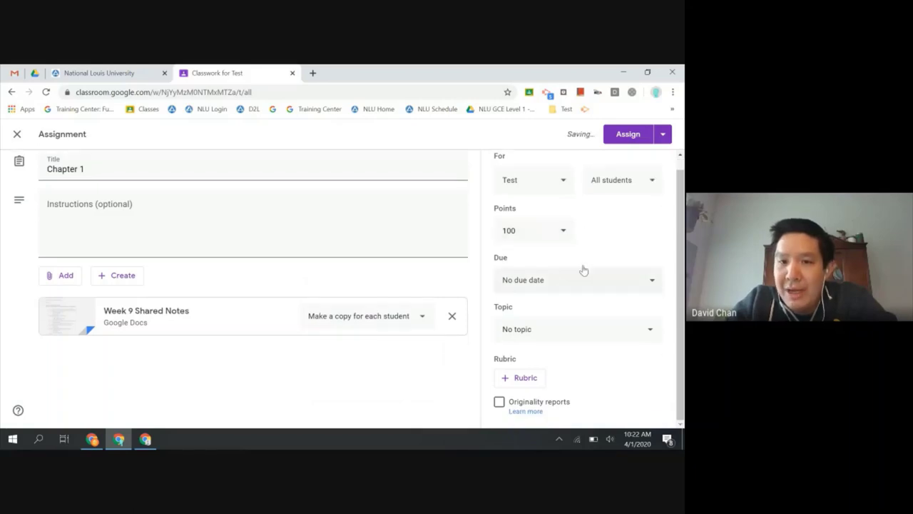
# - Check the topic and rubric options, and assign the Chapter 1 assignment to all students in the Test class
pyautogui.scroll(-1, 582, 275)
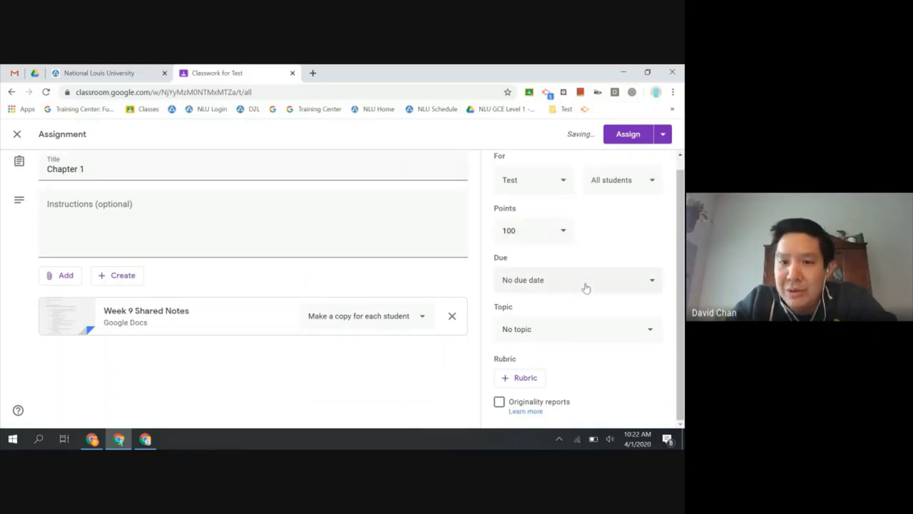
pyautogui.click(562, 329)
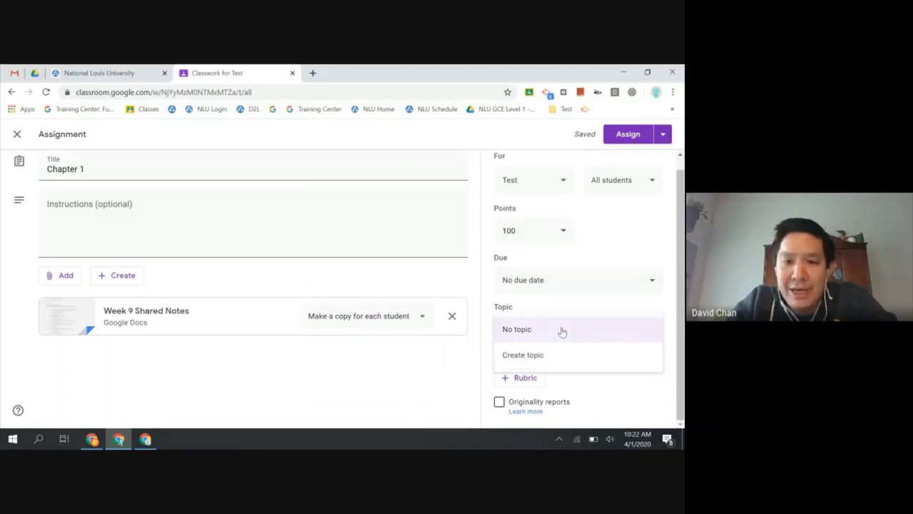
pyautogui.click(599, 307)
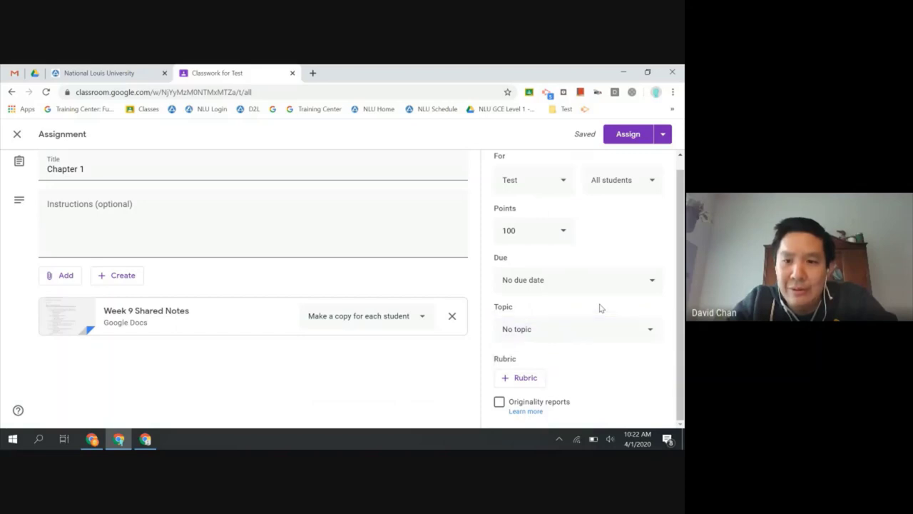
pyautogui.click(533, 385)
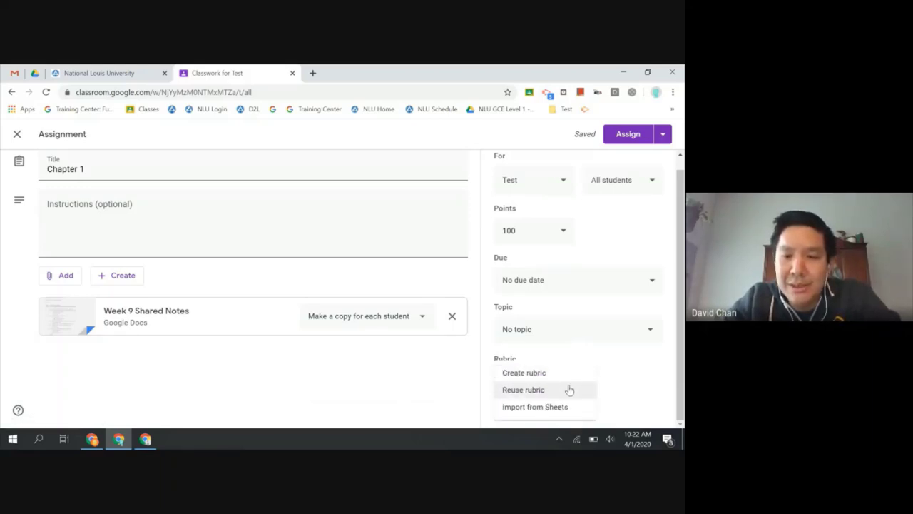
pyautogui.click(615, 390)
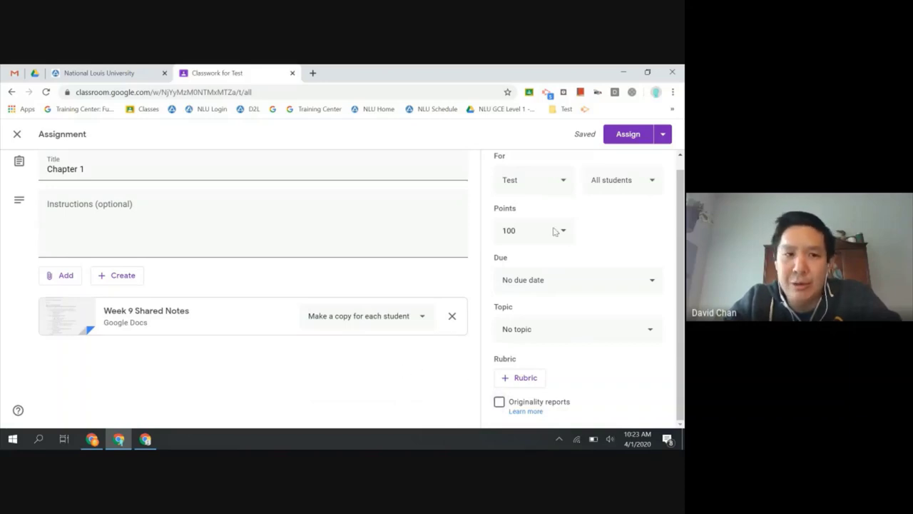
pyautogui.click(610, 136)
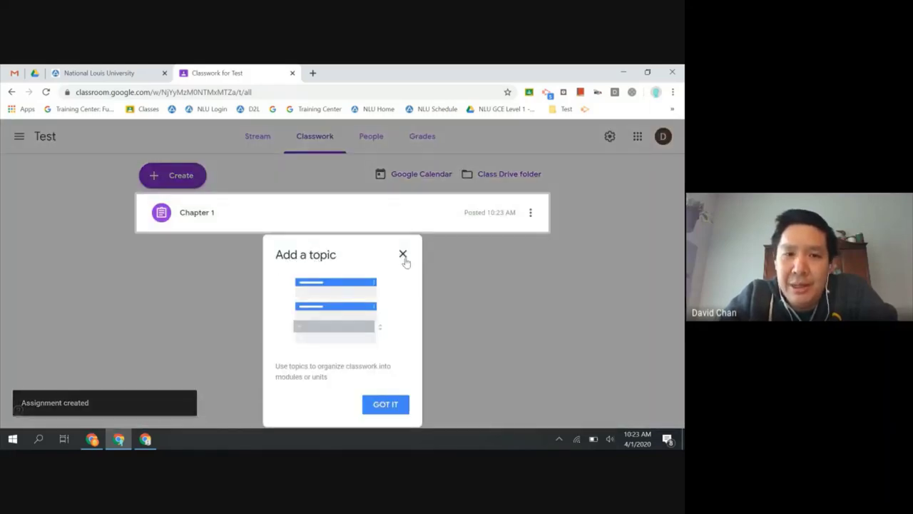
# - Dismiss the topic tip, expand the Chapter 1 assignment, and open its turned-in student work for review
pyautogui.click(402, 254)
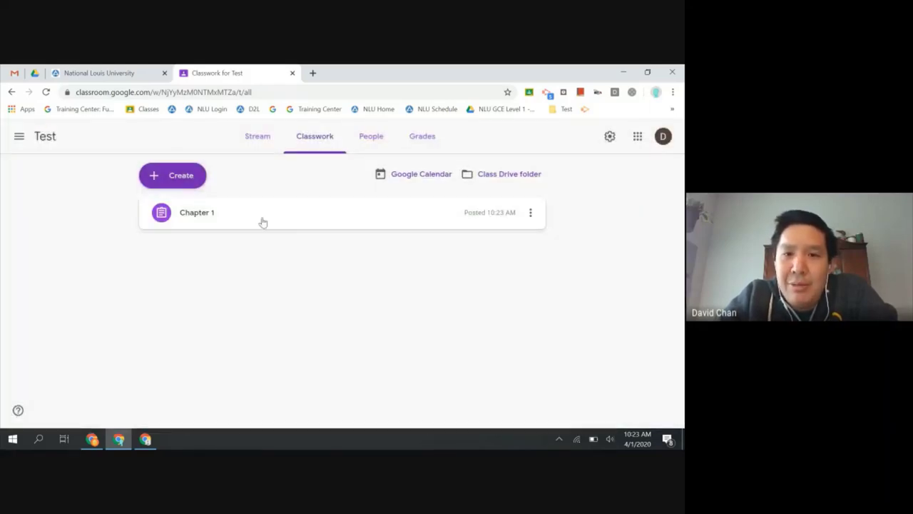
pyautogui.click(198, 212)
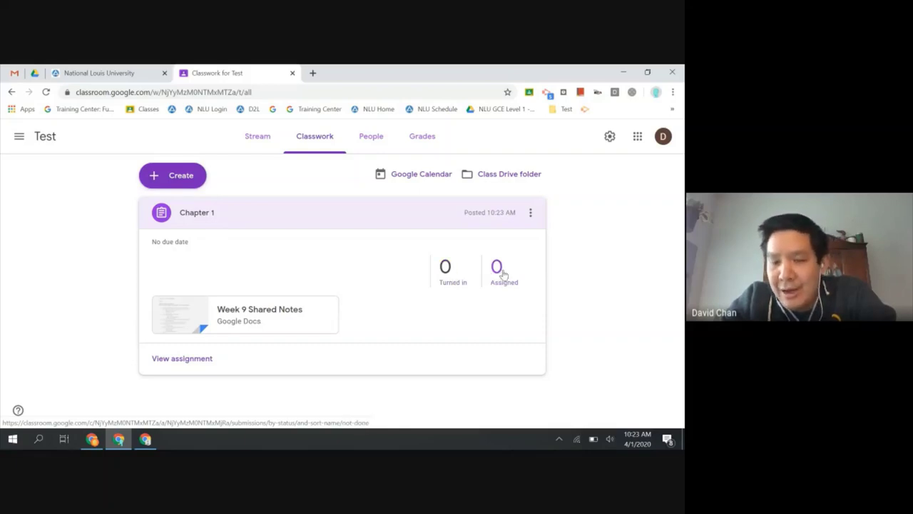
pyautogui.click(454, 279)
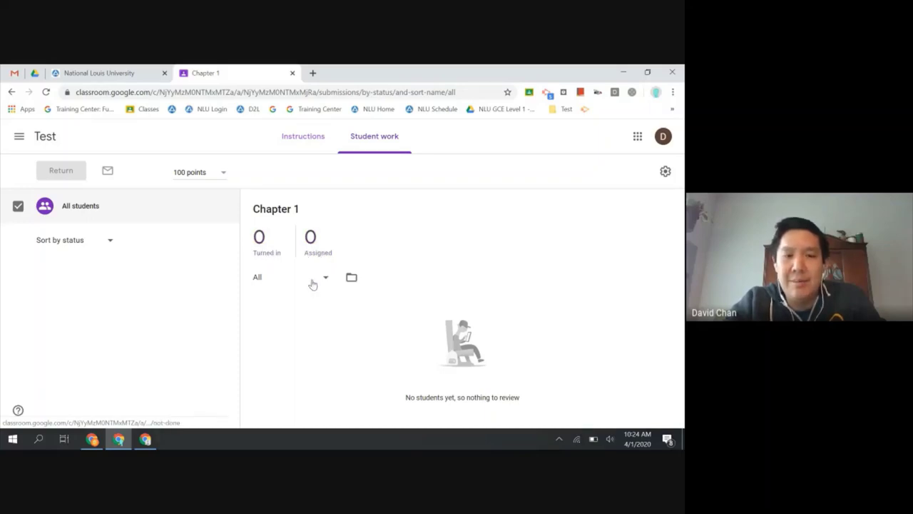
pyautogui.hotkey('alt', 'Tab')
pyautogui.hotkey('alt', 'Tab')
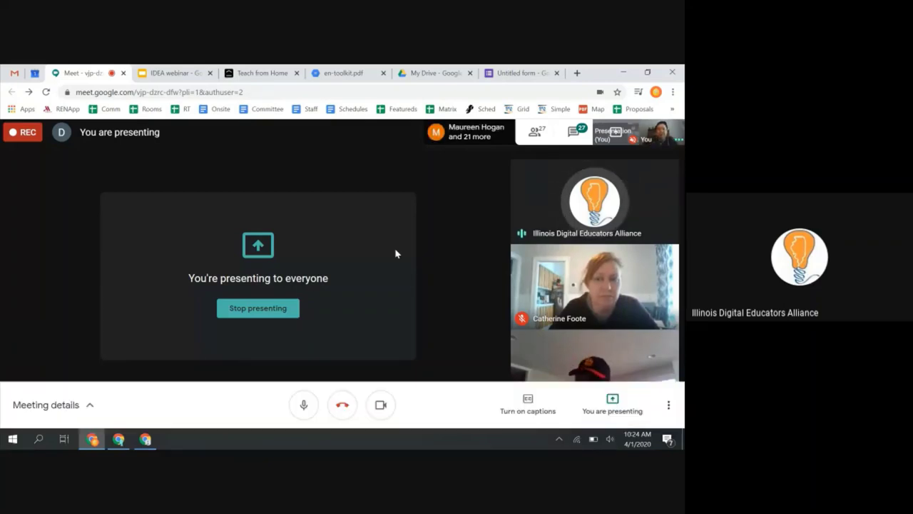
pyautogui.hotkey('alt', 'Tab')
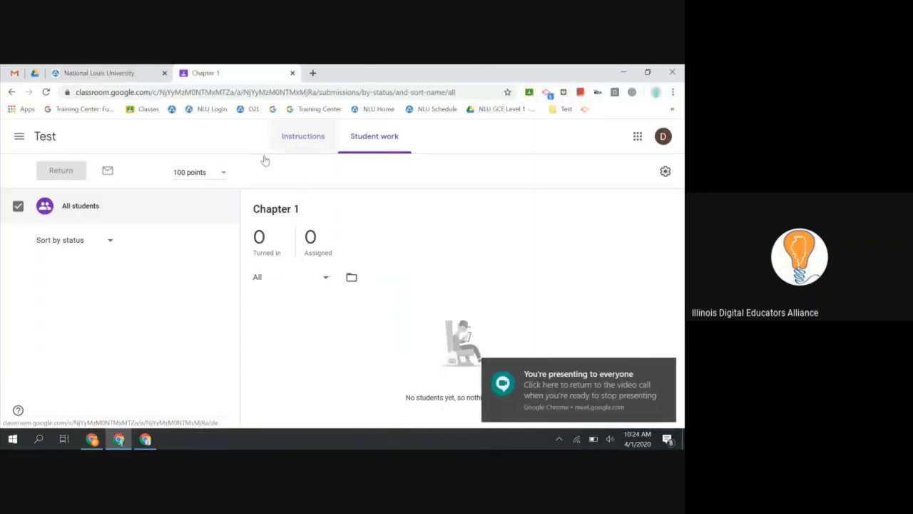
# - Share "Test post" with all students on the Test class stream, and check the options available for the post
pyautogui.click(53, 143)
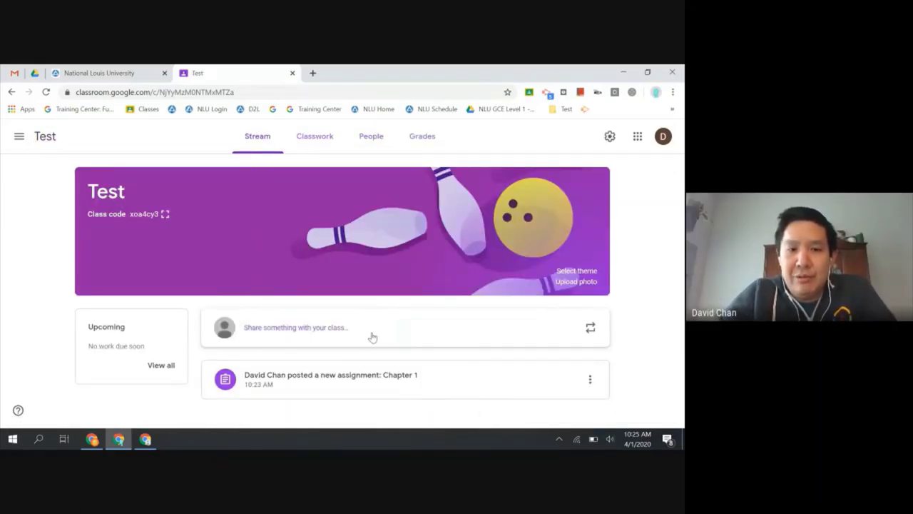
pyautogui.click(369, 336)
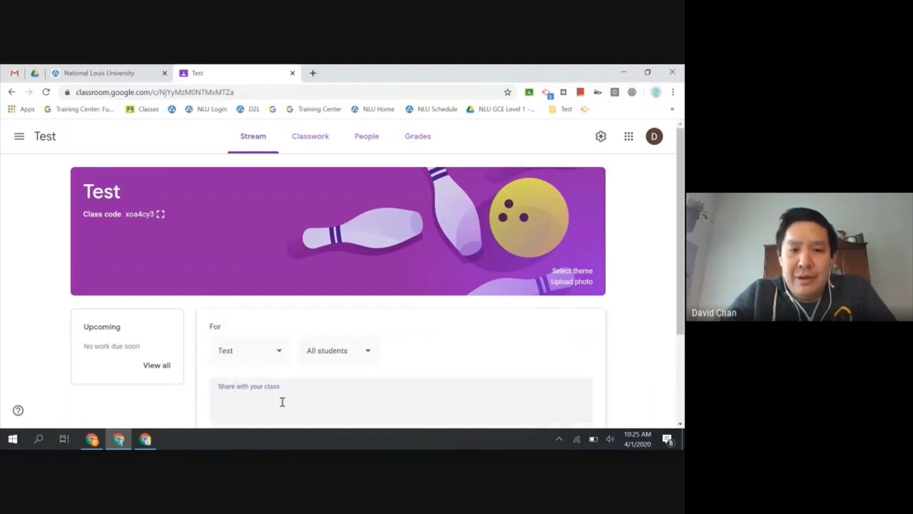
pyautogui.write('Test post')
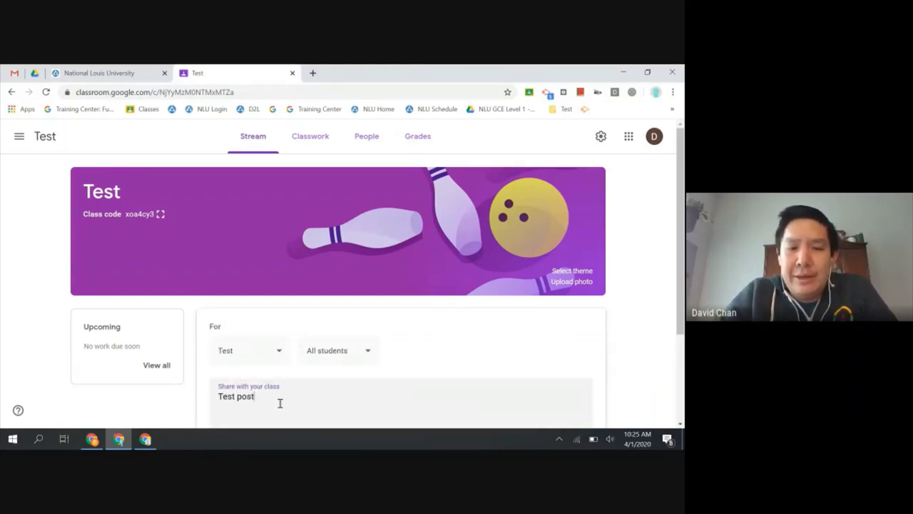
pyautogui.scroll(-1, 279, 402)
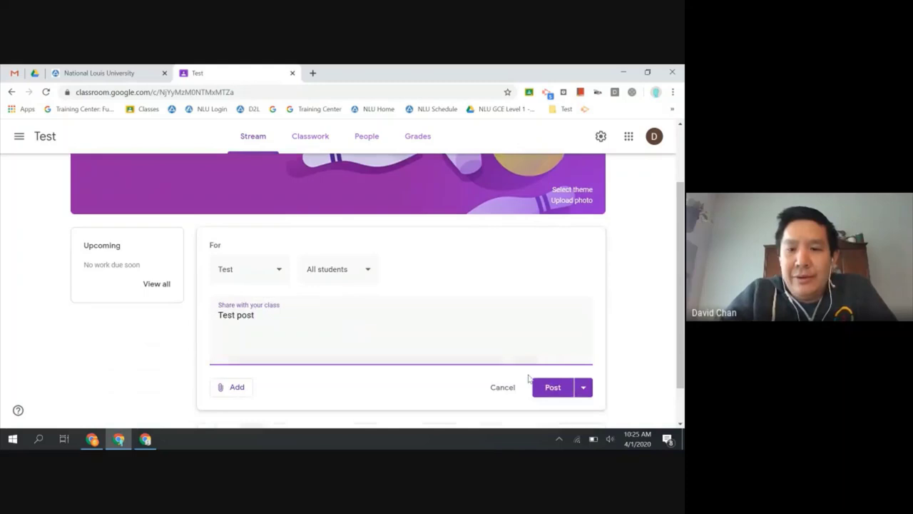
pyautogui.click(568, 391)
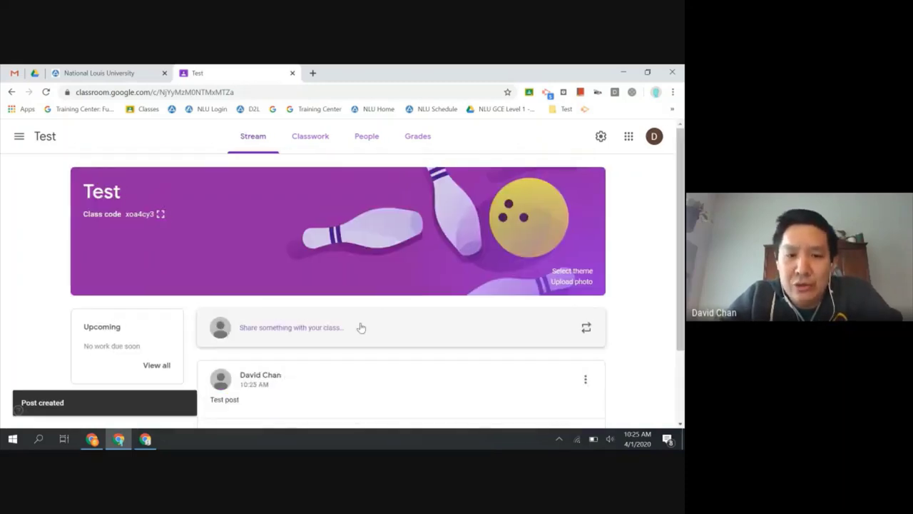
pyautogui.click(582, 293)
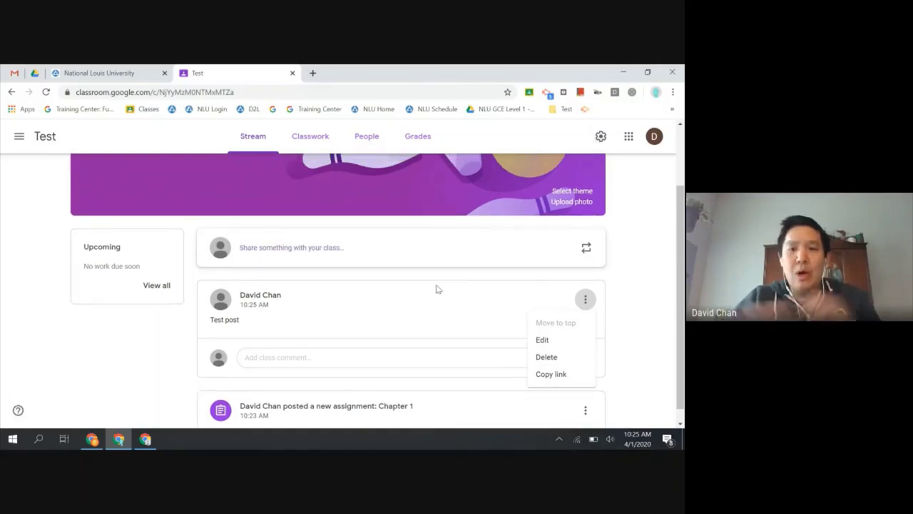
pyautogui.click(599, 140)
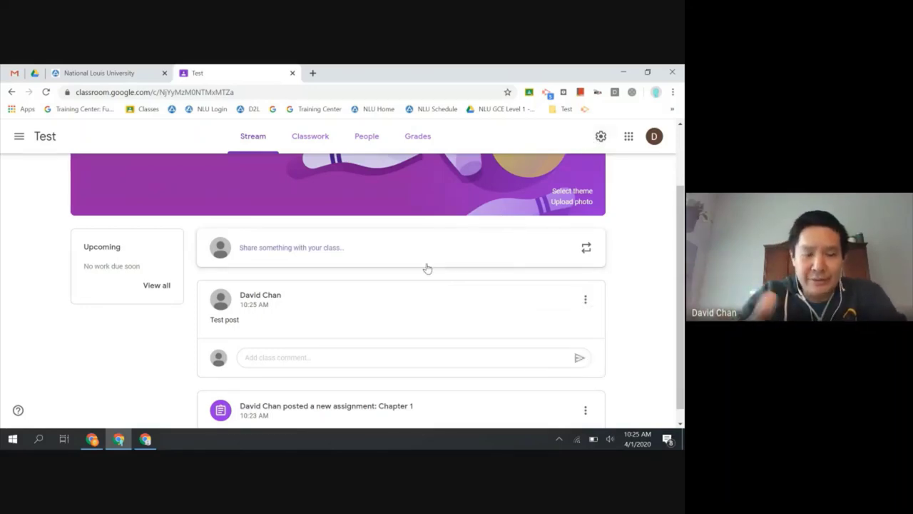
# - In the Test class settings, set the Stream permission to "Only teachers can post or comment"
pyautogui.click(600, 136)
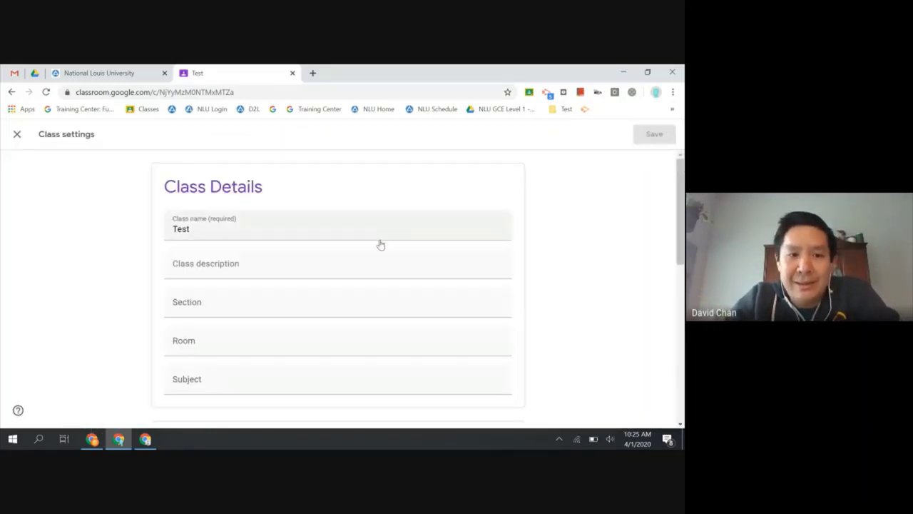
pyautogui.scroll(-4, 379, 245)
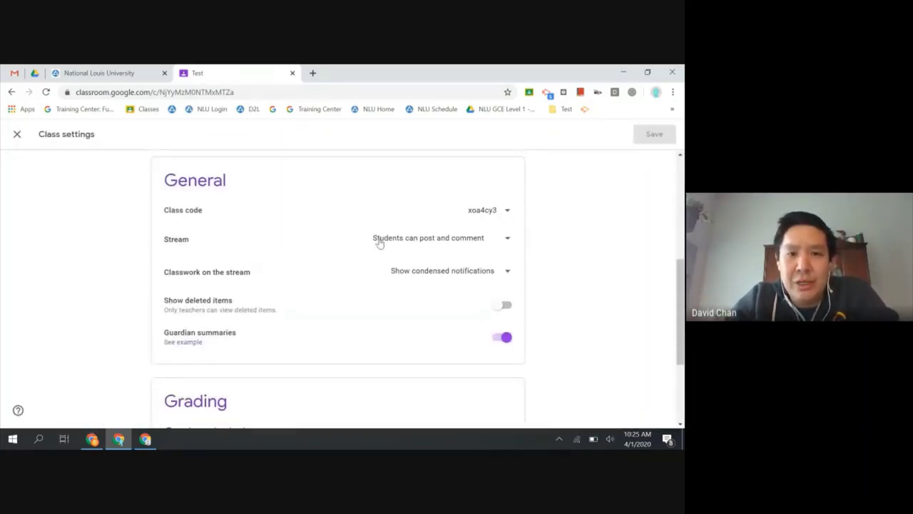
pyautogui.click(390, 243)
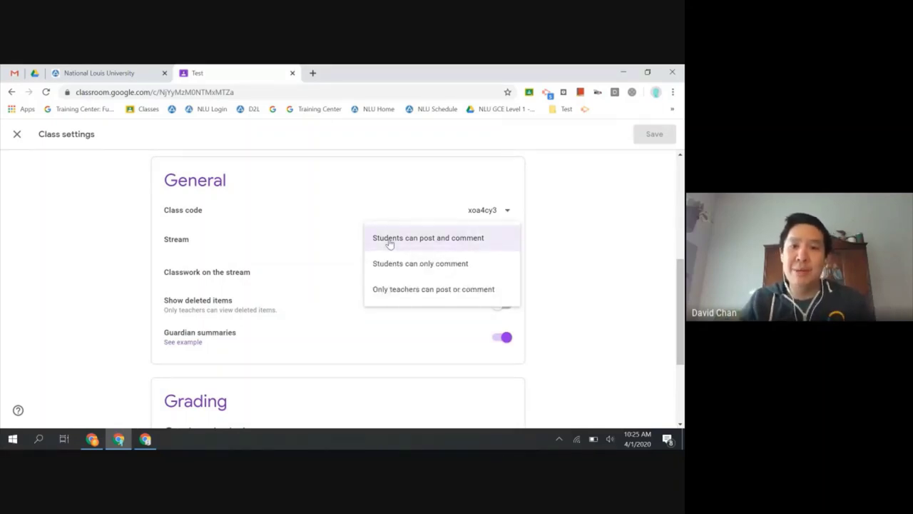
pyautogui.click(410, 292)
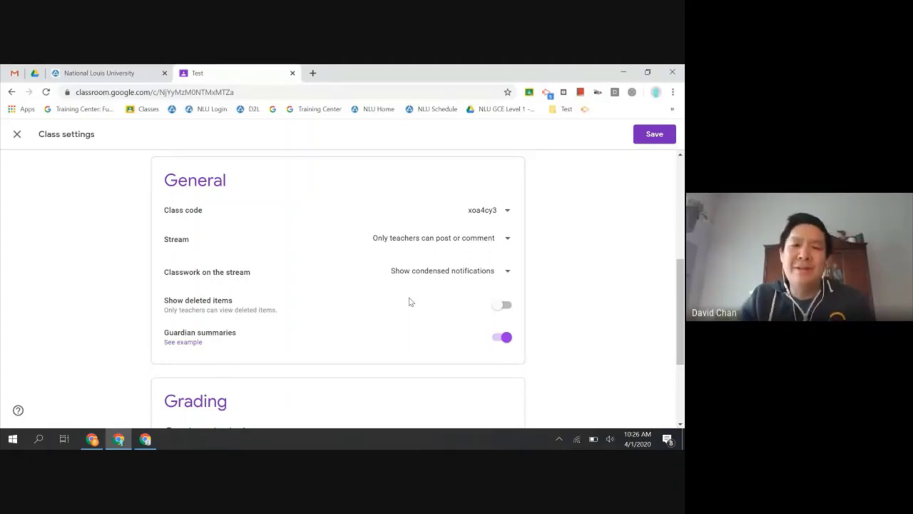
# - Switch the Stream permission back to "Students can post and comment"
pyautogui.rightClick(437, 240)
pyautogui.click(399, 247)
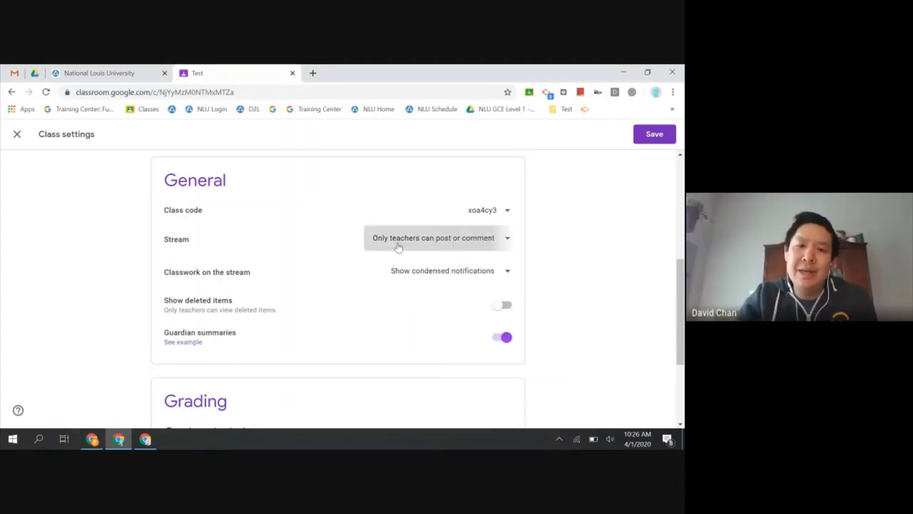
pyautogui.click(399, 246)
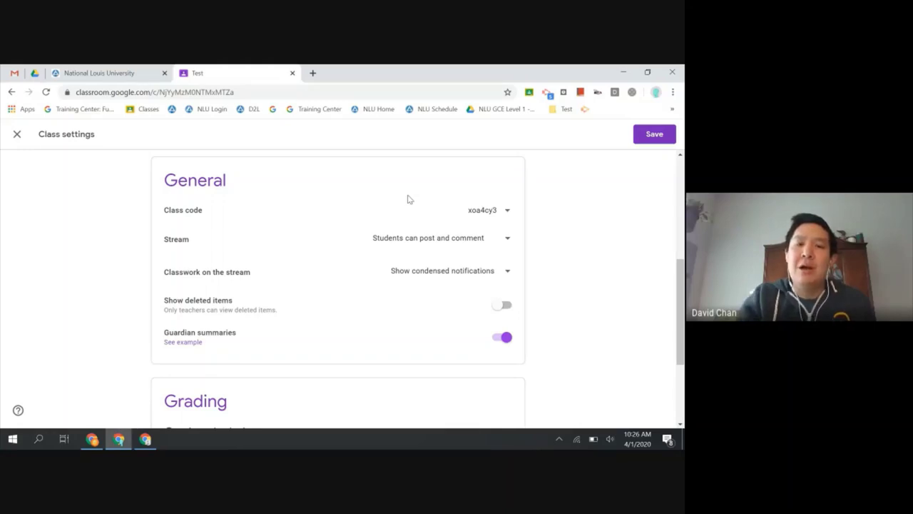
# - Restrict the Stream to "Only teachers can post or comment" again, and save the class settings
pyautogui.click(405, 239)
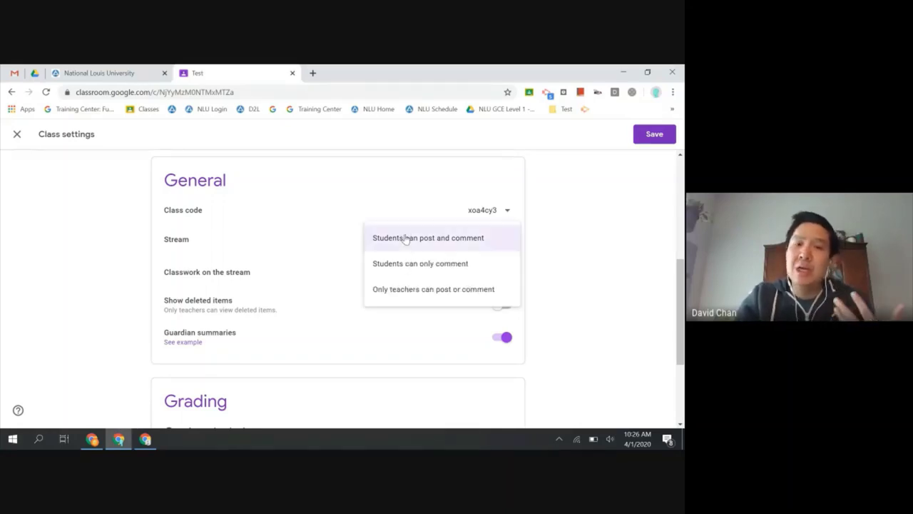
pyautogui.click(399, 289)
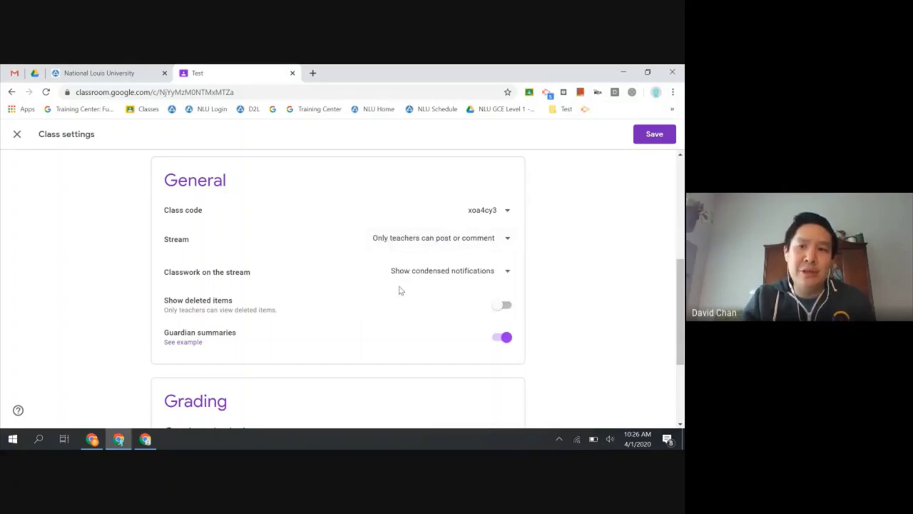
pyautogui.click(642, 136)
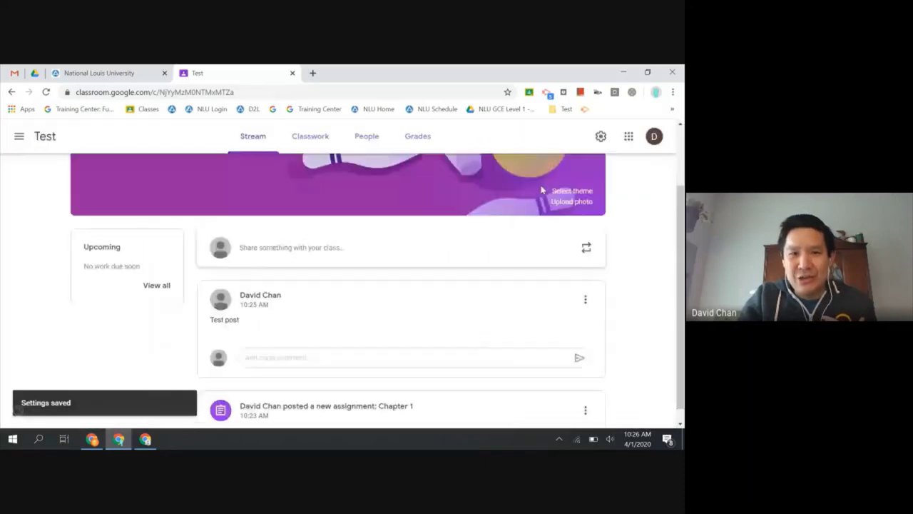
# - Create a new classwork question for the Test class reading "How is everyone doing?"
pyautogui.click(303, 136)
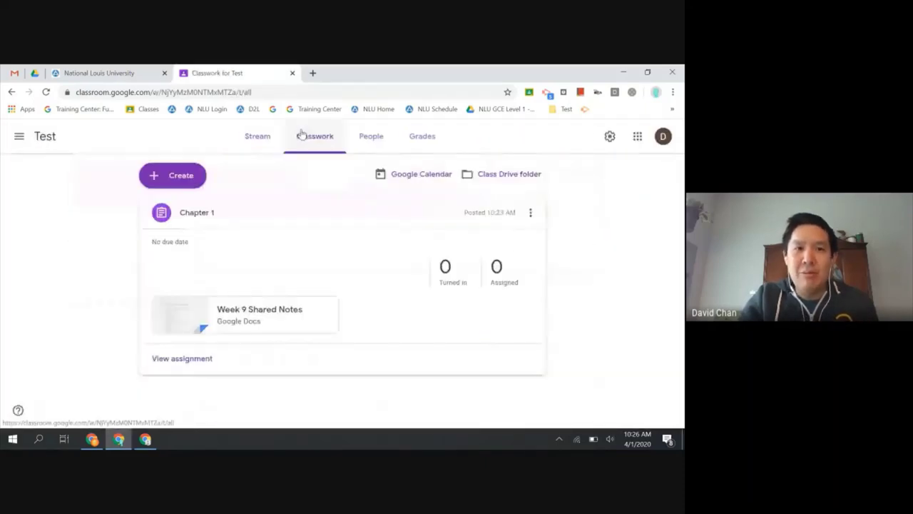
pyautogui.click(189, 177)
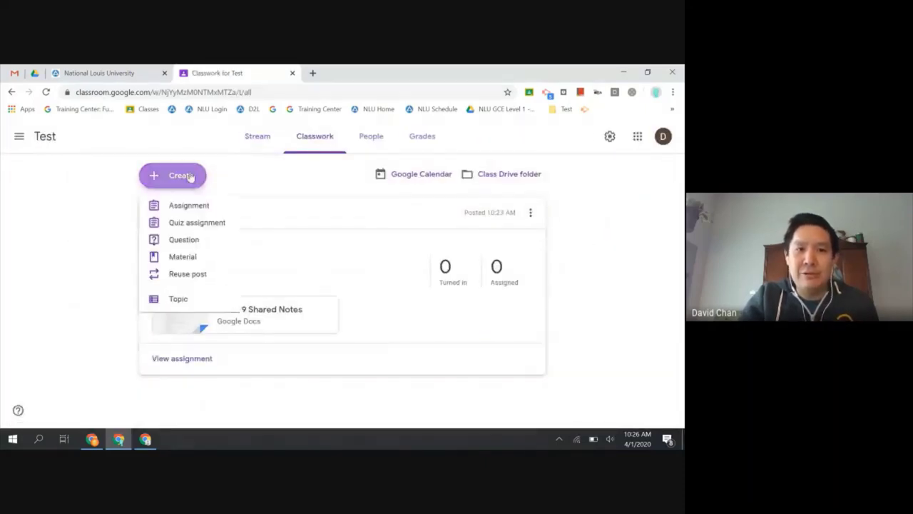
pyautogui.click(180, 243)
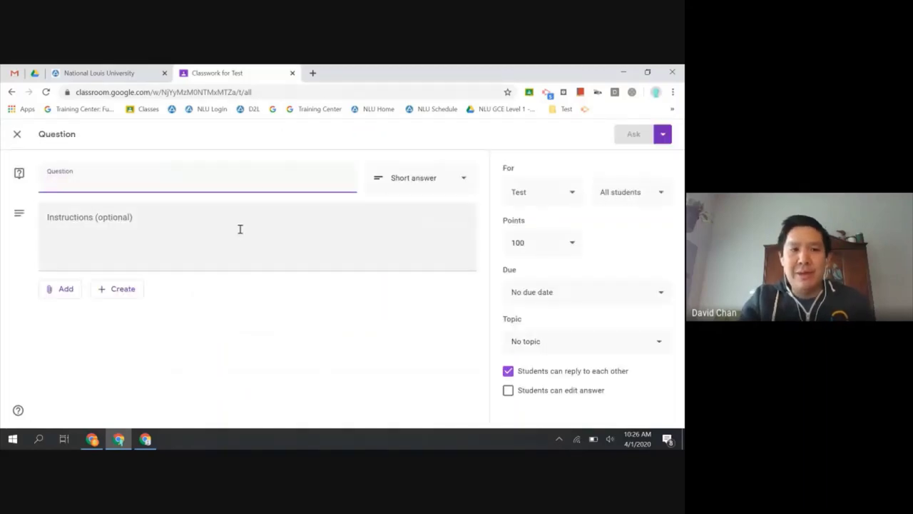
pyautogui.write('Ho')
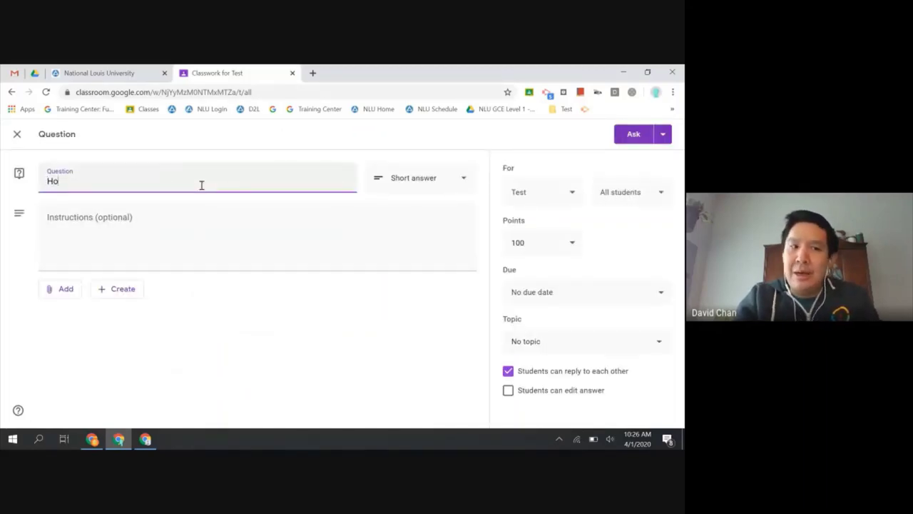
pyautogui.write('w is every')
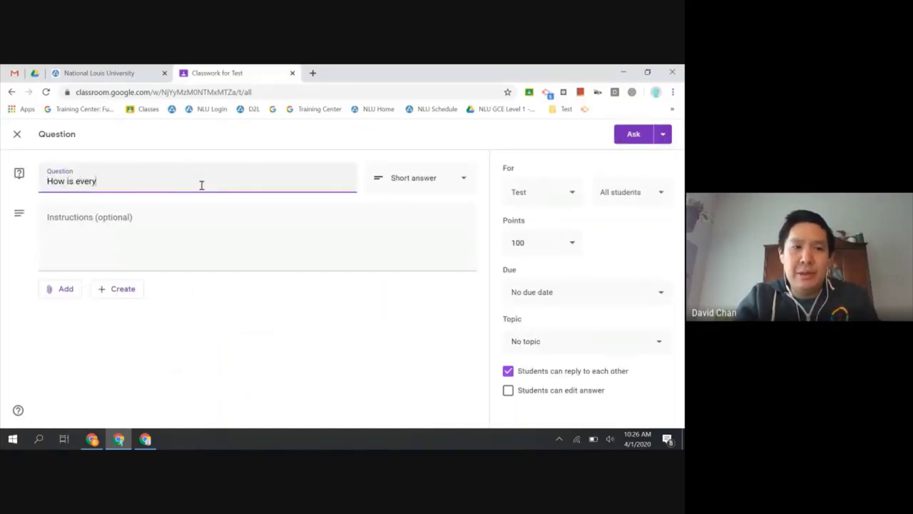
pyautogui.write('one doing?')
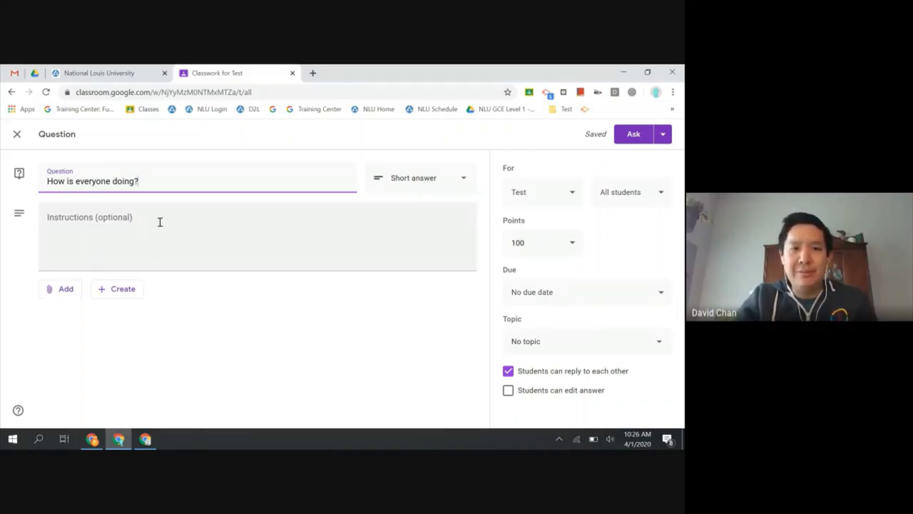
# - Check the question's attachment sources and answer types, keeping it as "Short answer"
pyautogui.click(66, 289)
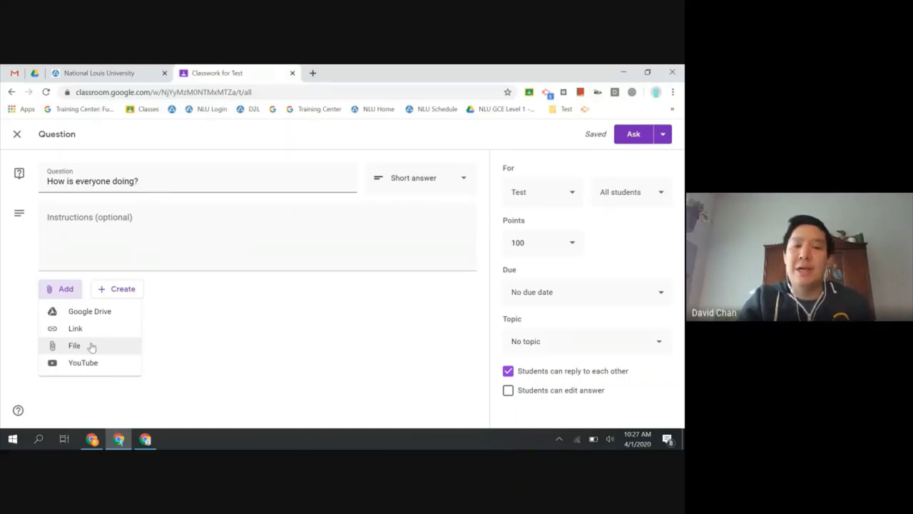
pyautogui.click(401, 172)
pyautogui.click(413, 178)
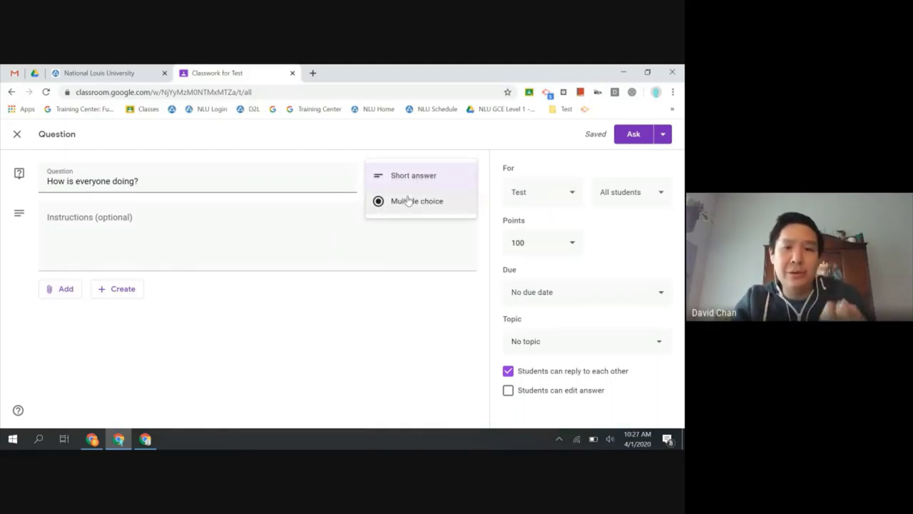
pyautogui.click(422, 176)
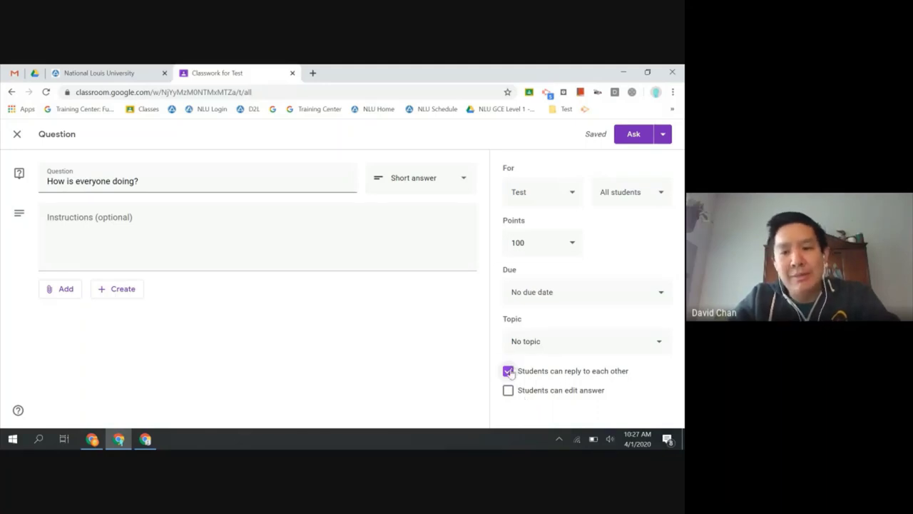
# - Turn off "Students can reply to each other" for the question, and turn it back on
pyautogui.click(508, 371)
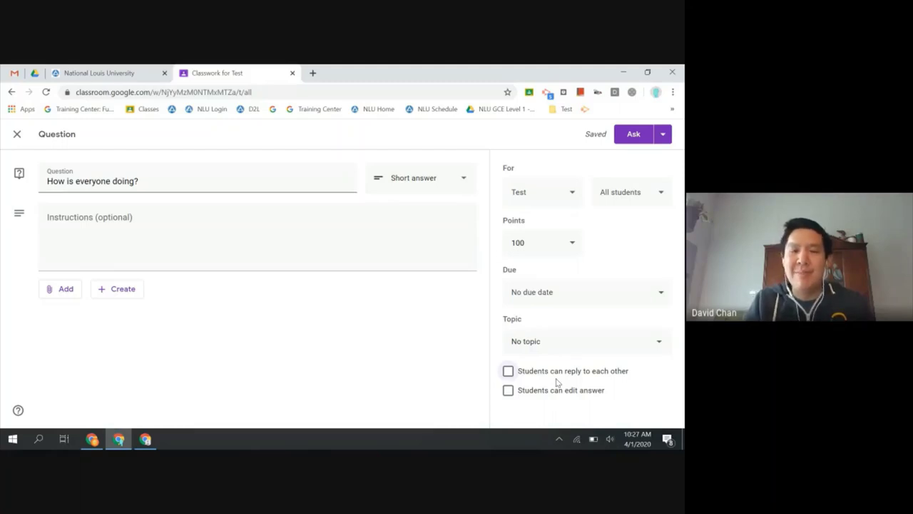
pyautogui.rightClick(509, 373)
pyautogui.rightClick(508, 375)
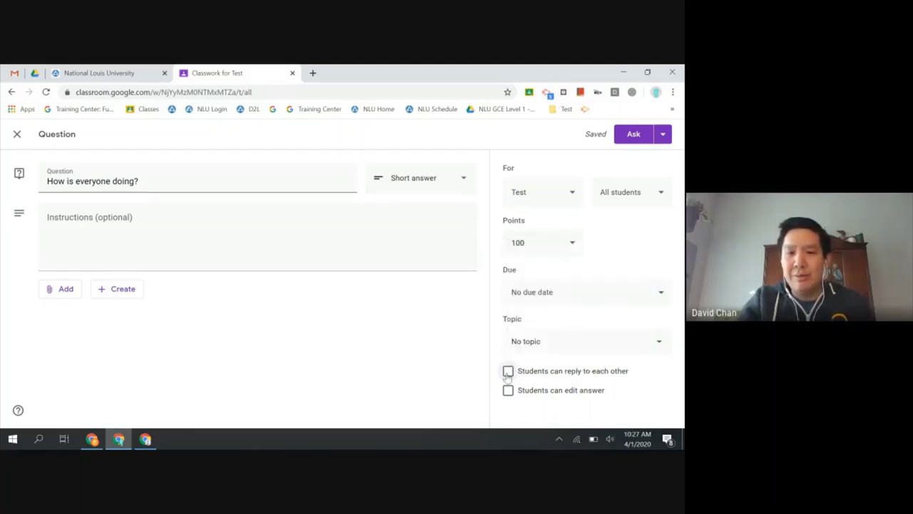
pyautogui.rightClick(508, 376)
pyautogui.click(508, 373)
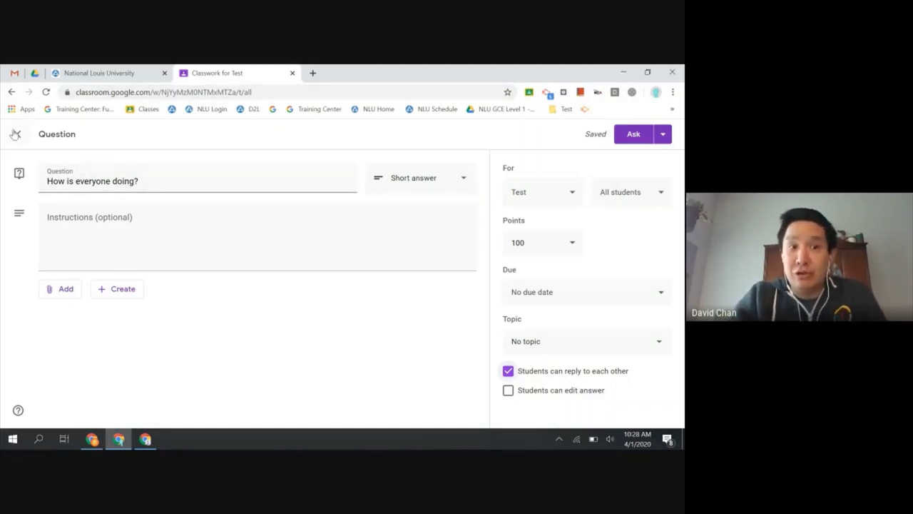
pyautogui.hotkey('alt', 'Tab')
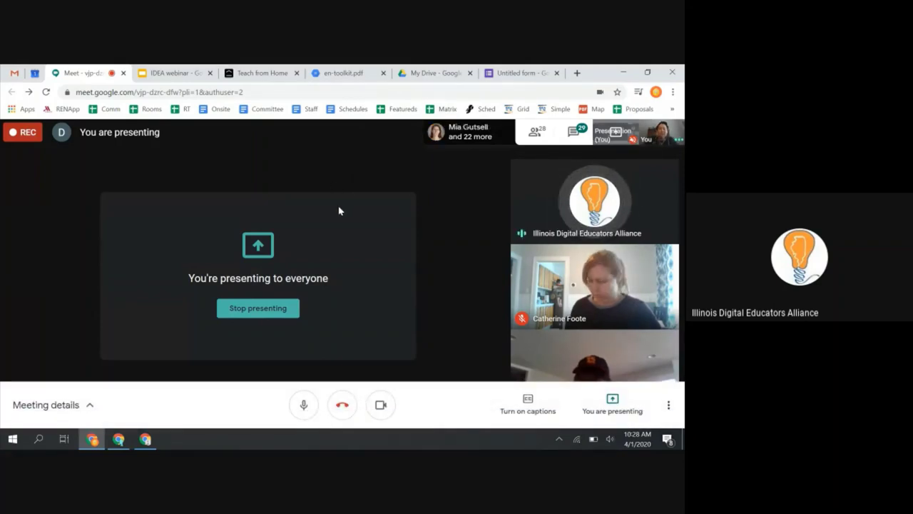
pyautogui.hotkey('alt', 'Tab')
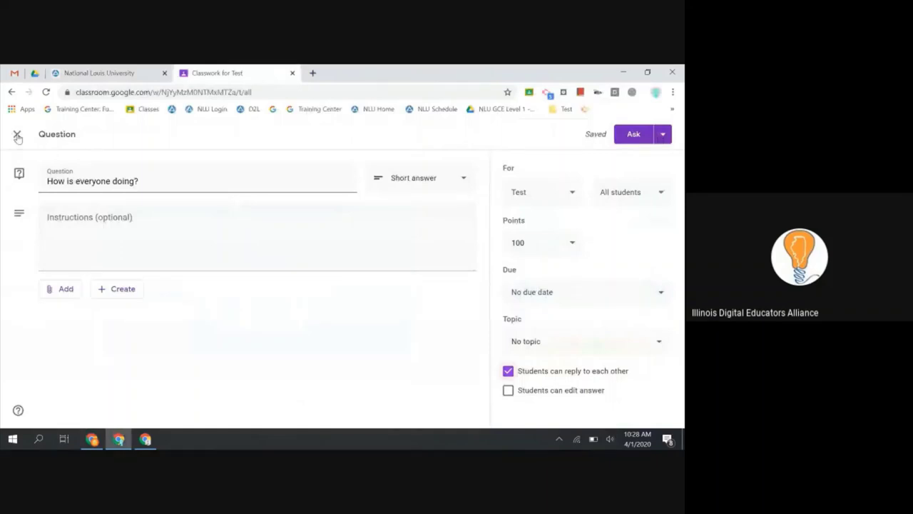
# - Close the question draft and check which attachment sources a new Stream post offers
pyautogui.click(17, 134)
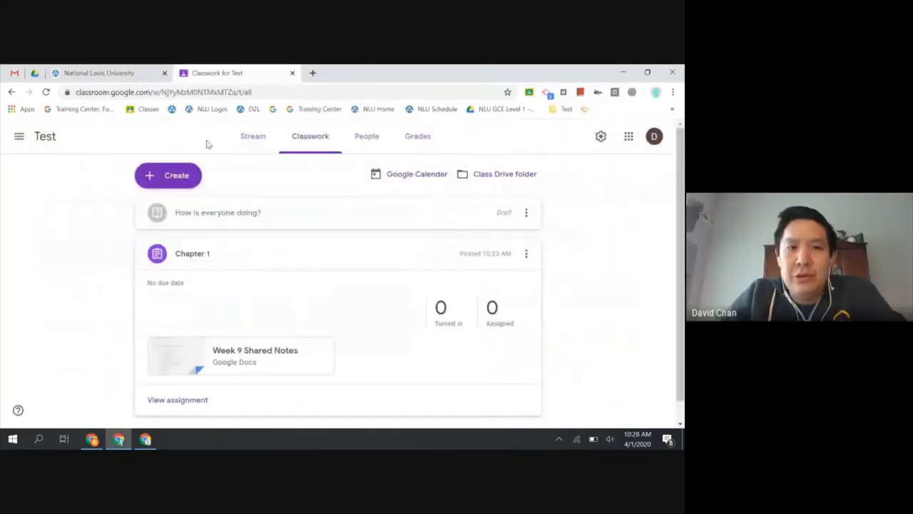
pyautogui.click(257, 143)
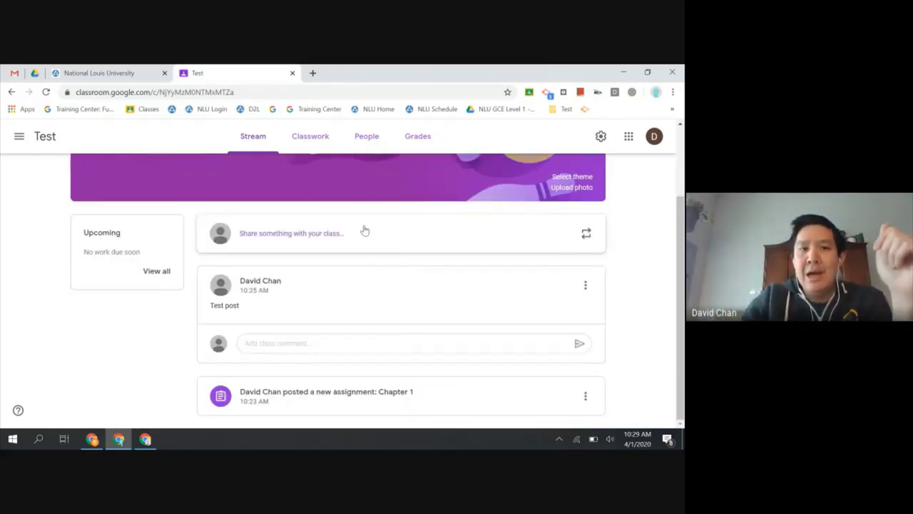
pyautogui.click(305, 233)
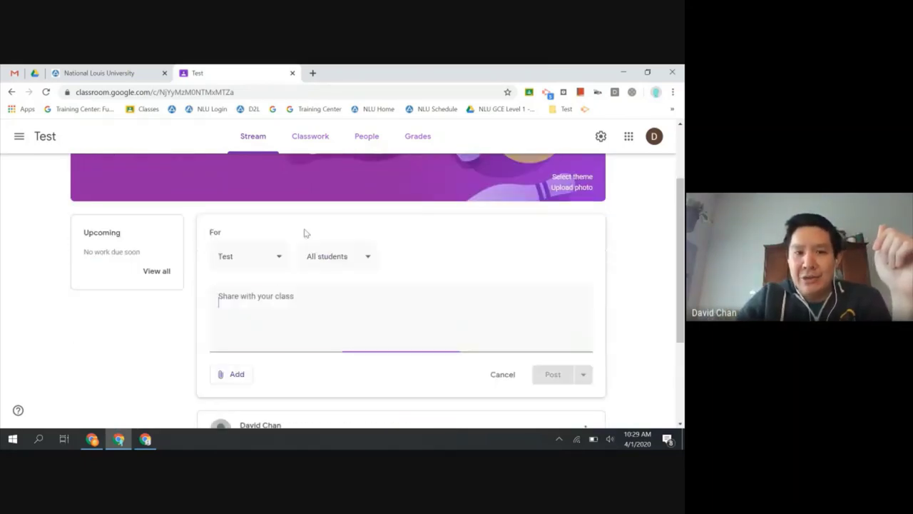
pyautogui.click(229, 374)
pyautogui.scroll(-1, 348, 375)
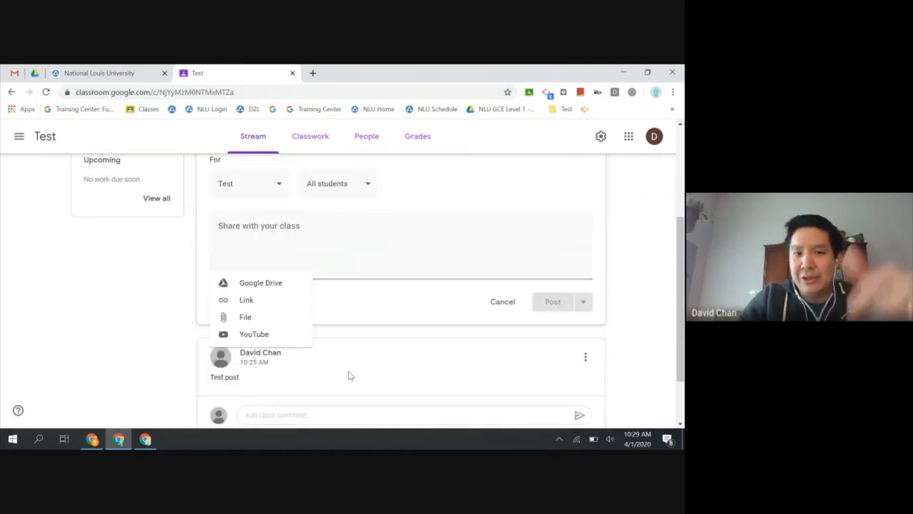
pyautogui.click(314, 138)
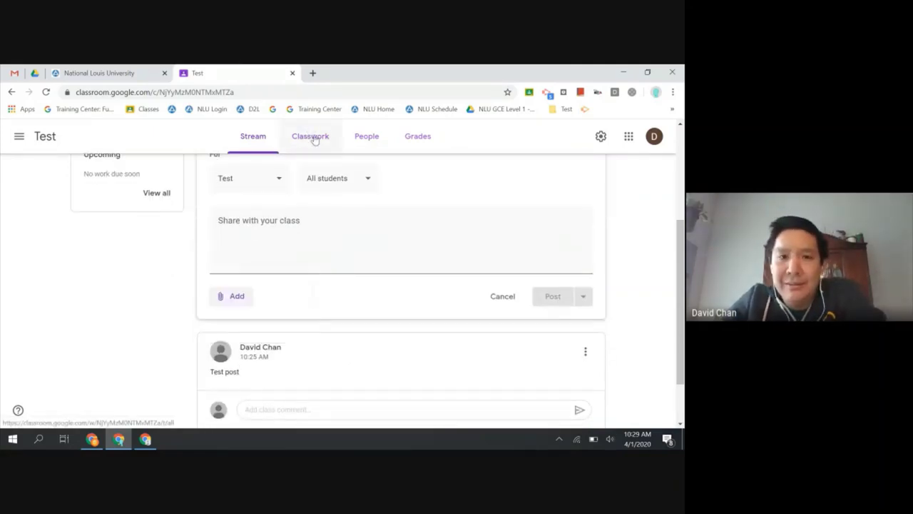
# - Create a new classwork material for the Test class titled "Teach at Home"
pyautogui.click(314, 137)
pyautogui.click(190, 177)
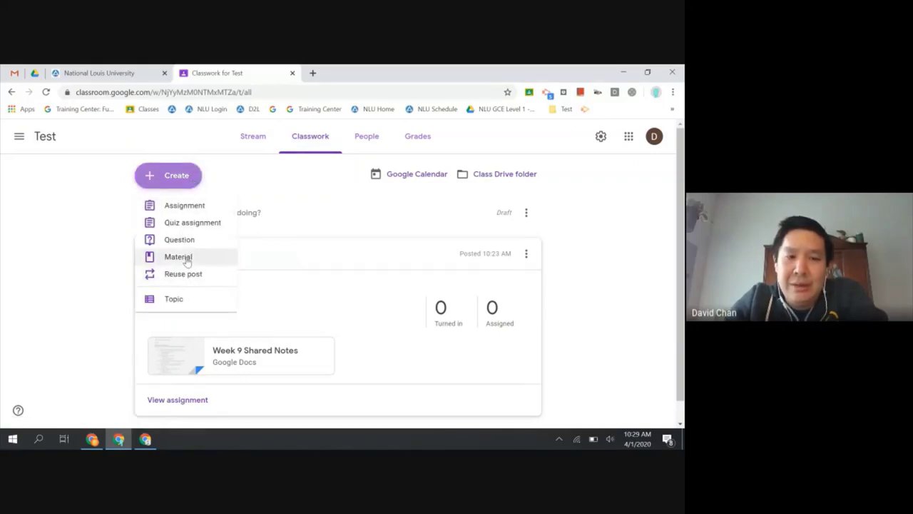
pyautogui.click(186, 260)
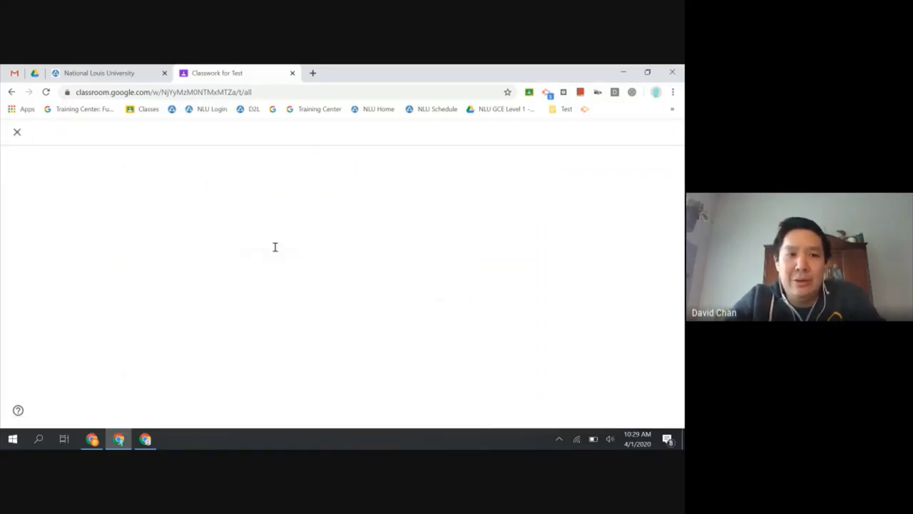
pyautogui.write('Teach')
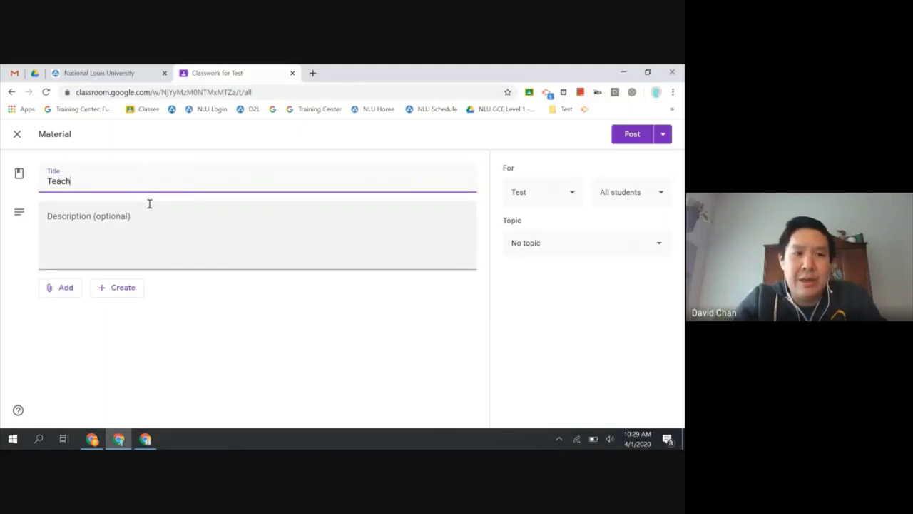
pyautogui.write(' at Home')
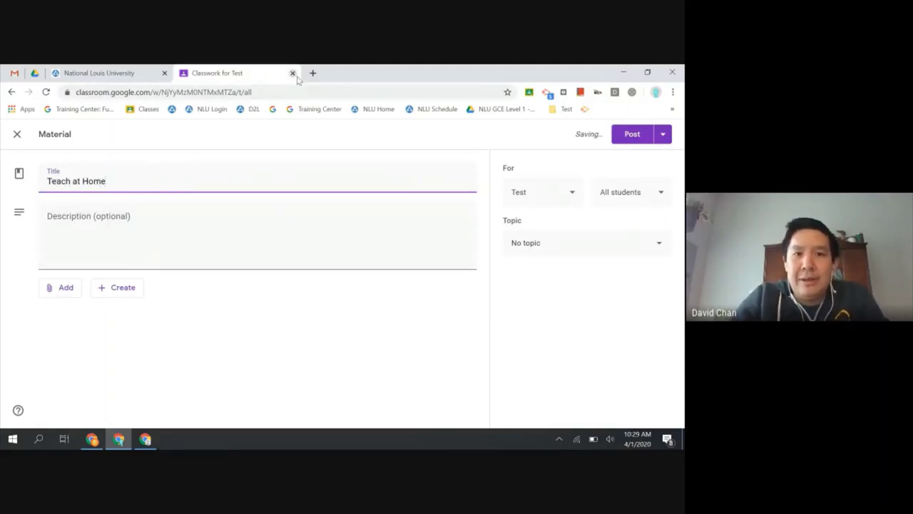
# - Search the web for "teach at home google", open the Google Teach From Home site, and copy its address
pyautogui.click(312, 73)
pyautogui.write('teach at home google')
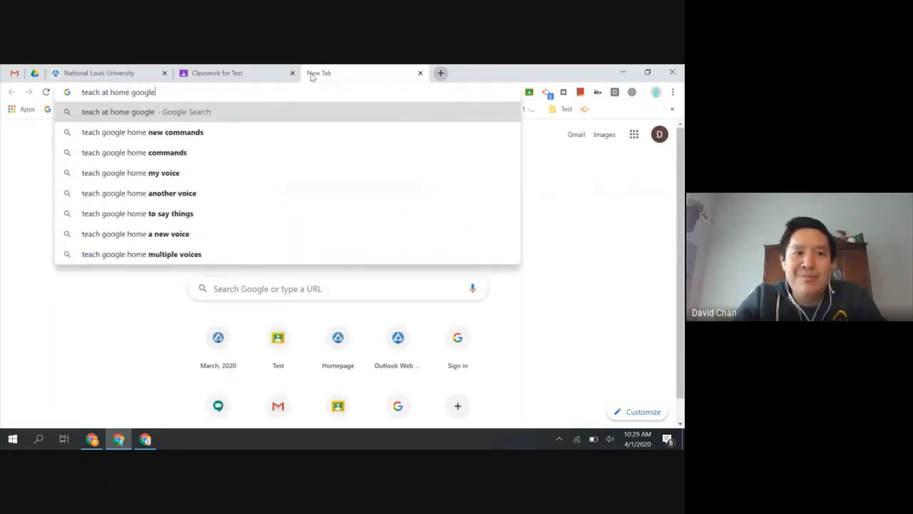
pyautogui.press('Return')
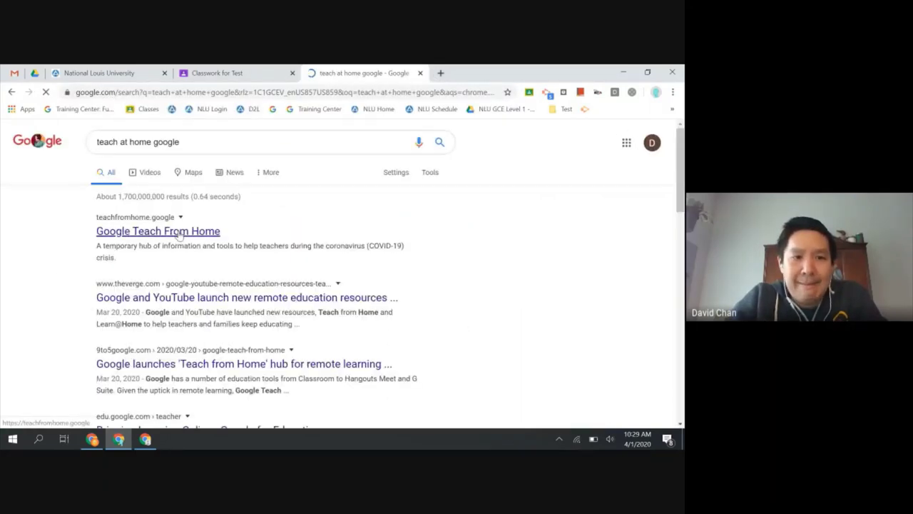
pyautogui.click(211, 90)
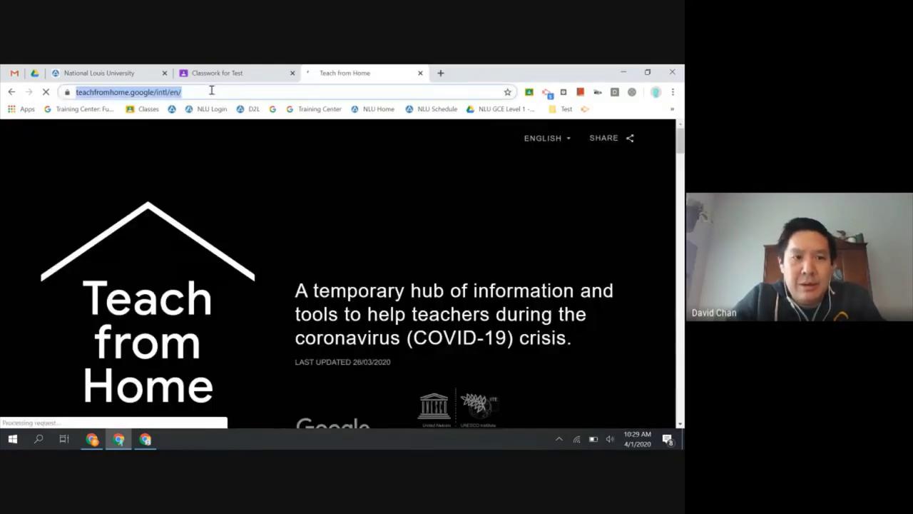
pyautogui.hotkey('ctrl', 'c')
# - Attach the copied Teach from Home address to the "Teach at Home" material as a link
pyautogui.click(236, 73)
pyautogui.click(76, 326)
pyautogui.hotkey('ctrl', 'v')
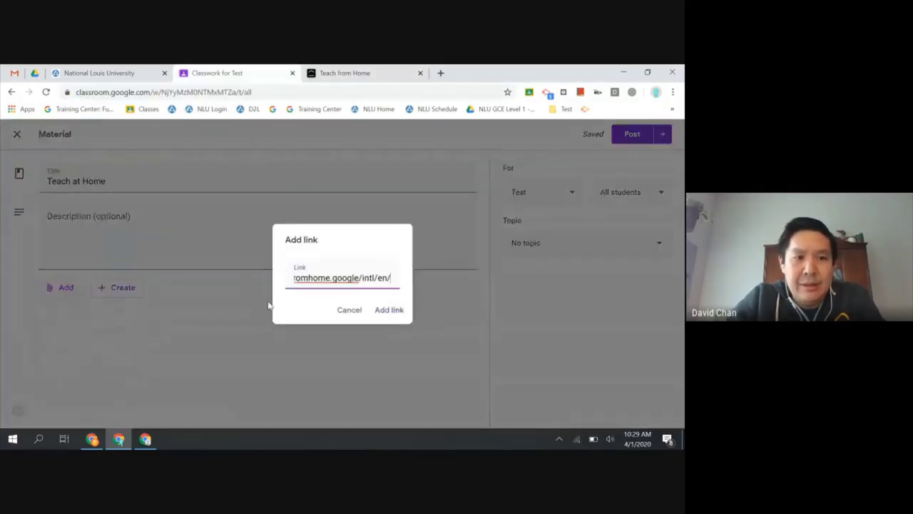
pyautogui.click(381, 310)
# - Enter "Great resource." as the material's description, and clear the Chrome notifications
pyautogui.rightClick(248, 238)
pyautogui.click(248, 235)
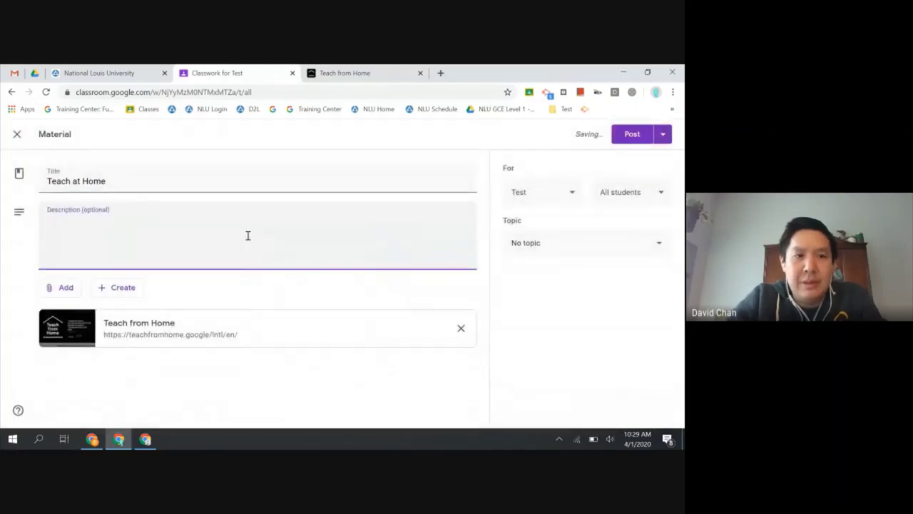
pyautogui.write('t')
pyautogui.hotkey('ctrl', 'a')
pyautogui.press('super+a')
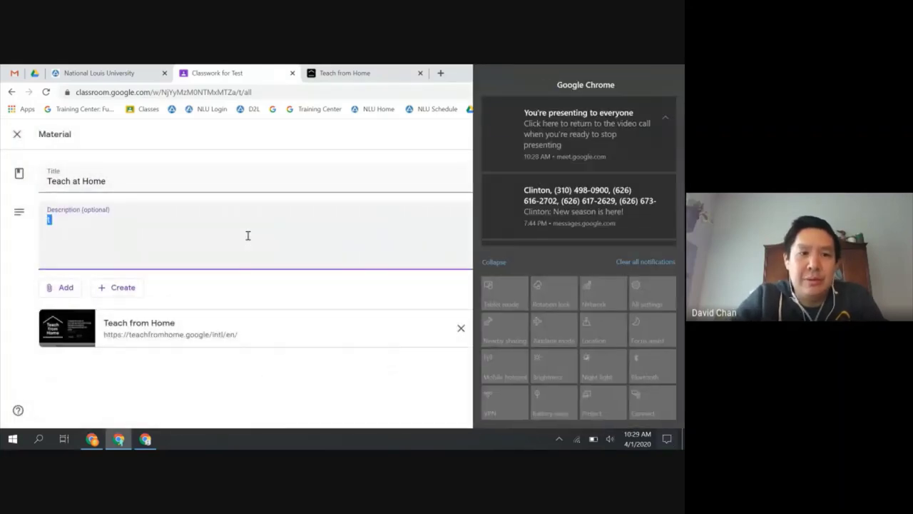
pyautogui.write('Great resources')
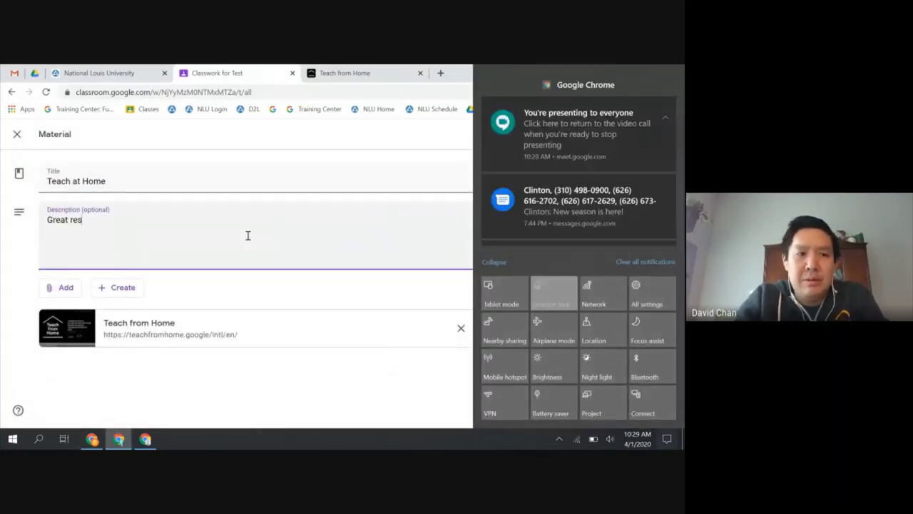
pyautogui.press('BackSpace')
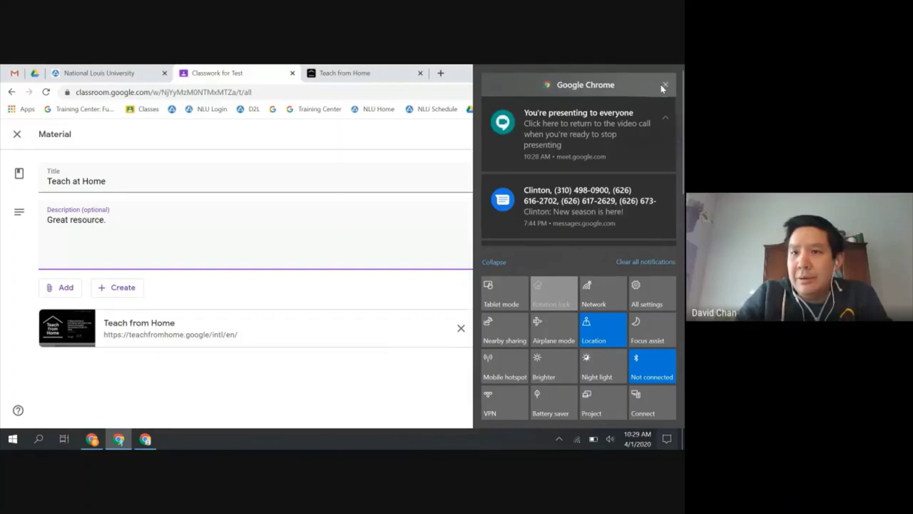
pyautogui.click(665, 85)
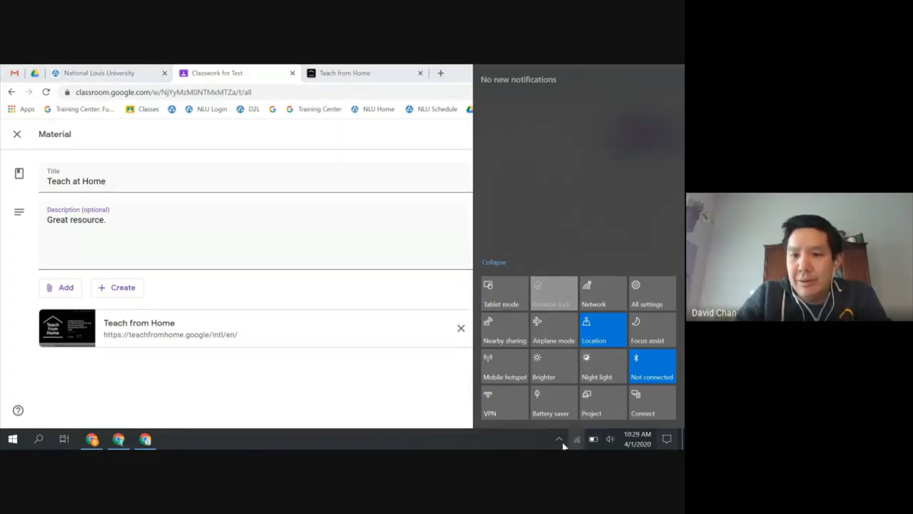
pyautogui.click(434, 352)
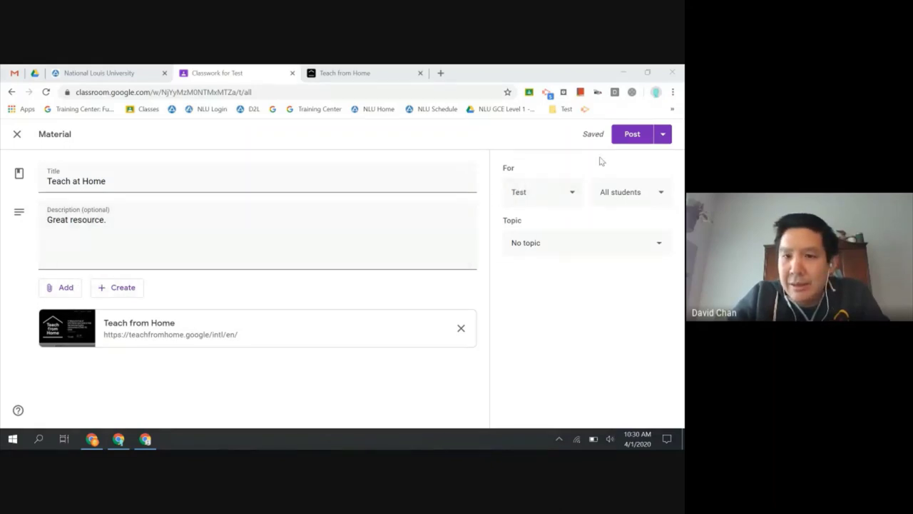
# - Try adding the LSE 401 Winter and Pre-K 4 classes to the material's audience, and deselect them to keep only Test
pyautogui.click(568, 189)
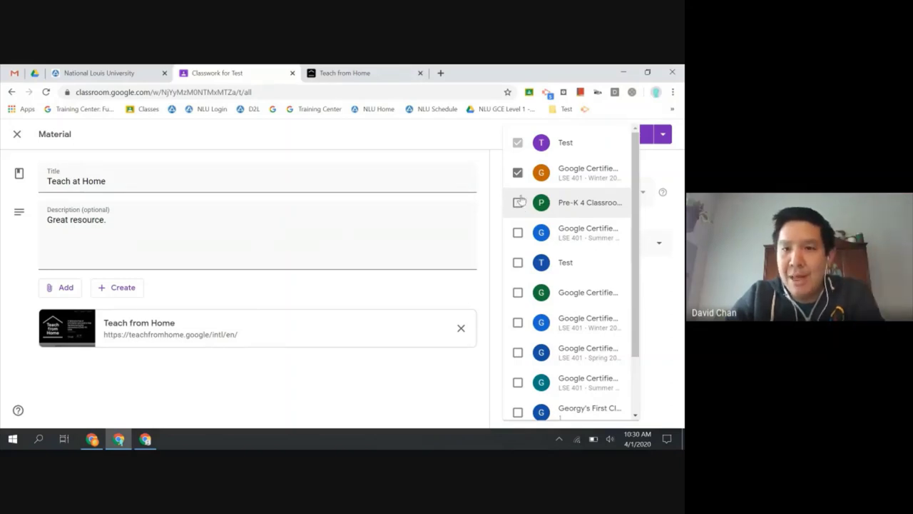
pyautogui.click(518, 174)
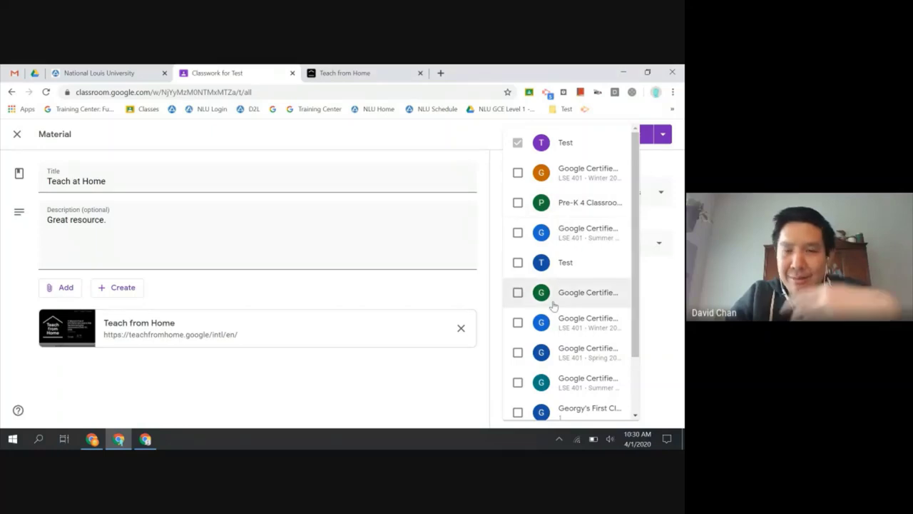
pyautogui.click(518, 174)
pyautogui.click(518, 202)
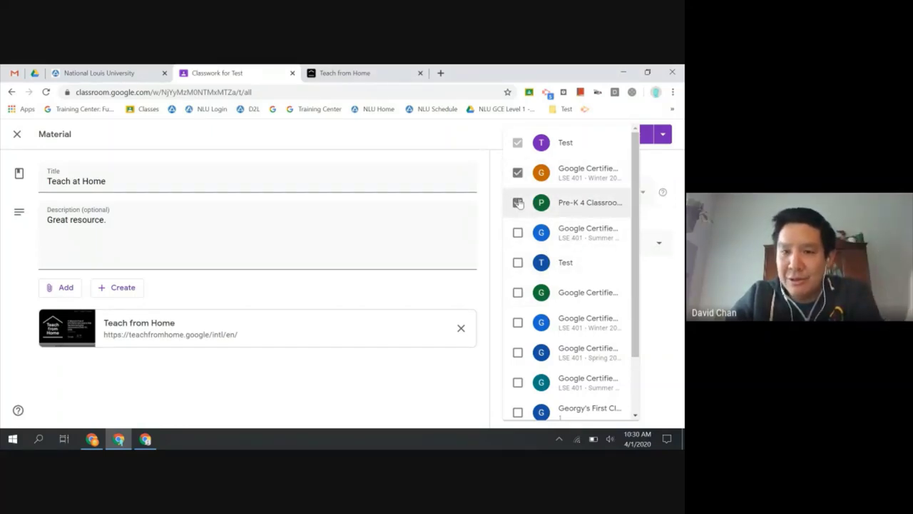
pyautogui.click(518, 174)
pyautogui.click(518, 202)
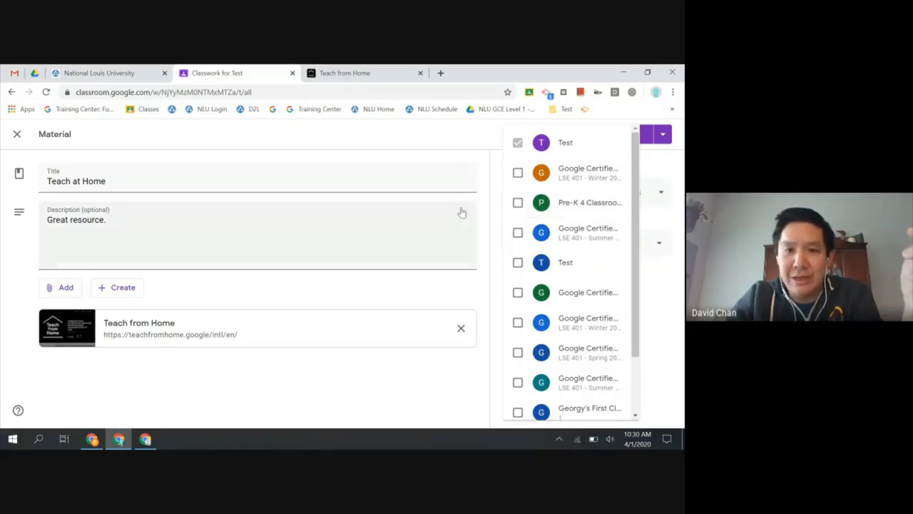
pyautogui.click(447, 221)
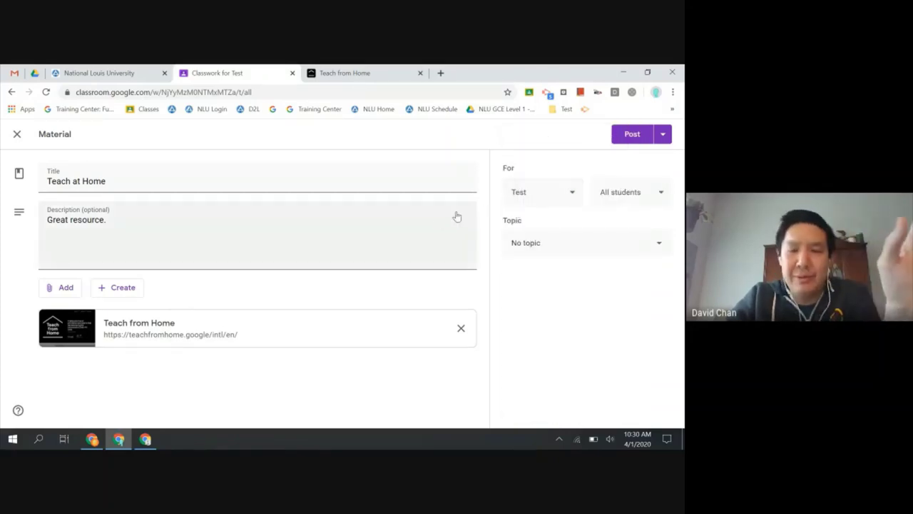
# - Assign the material to a new topic named "Bulletin Board" and post it to the Test class
pyautogui.click(538, 250)
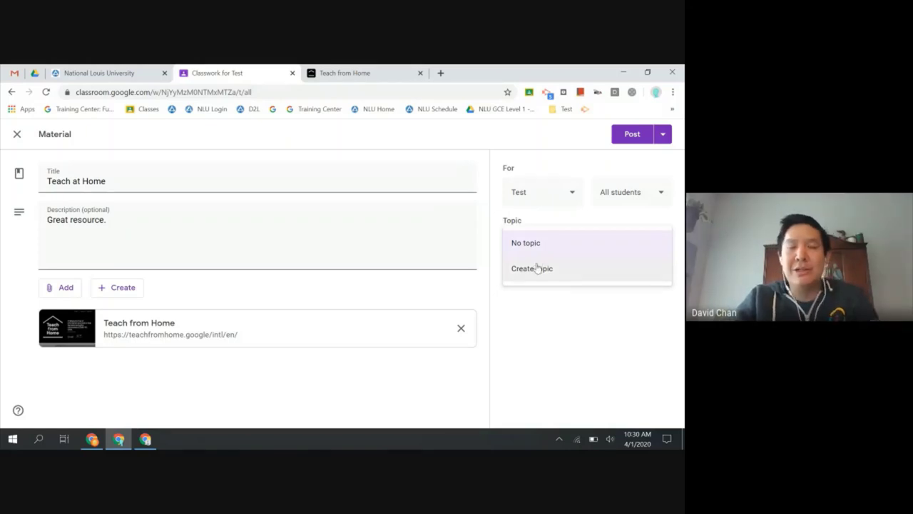
pyautogui.click(537, 268)
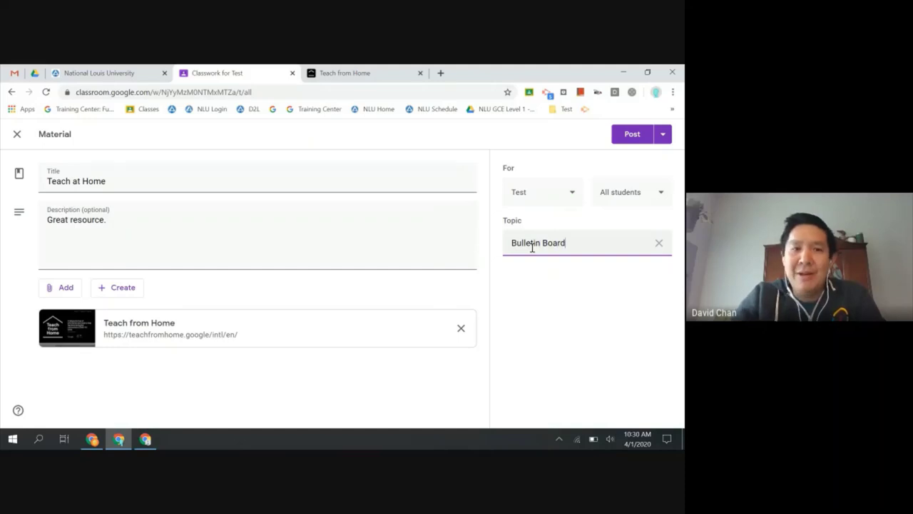
pyautogui.write('Bulletin Board')
pyautogui.click(630, 136)
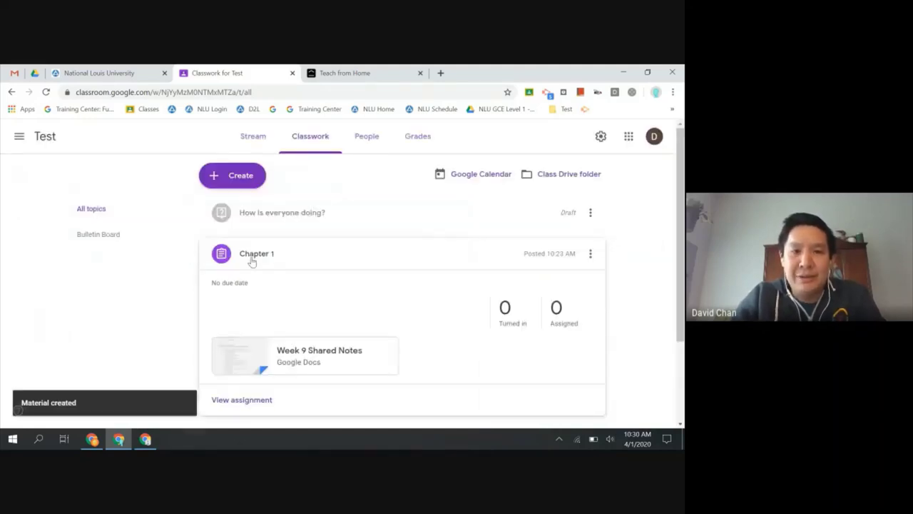
pyautogui.scroll(-3, 272, 271)
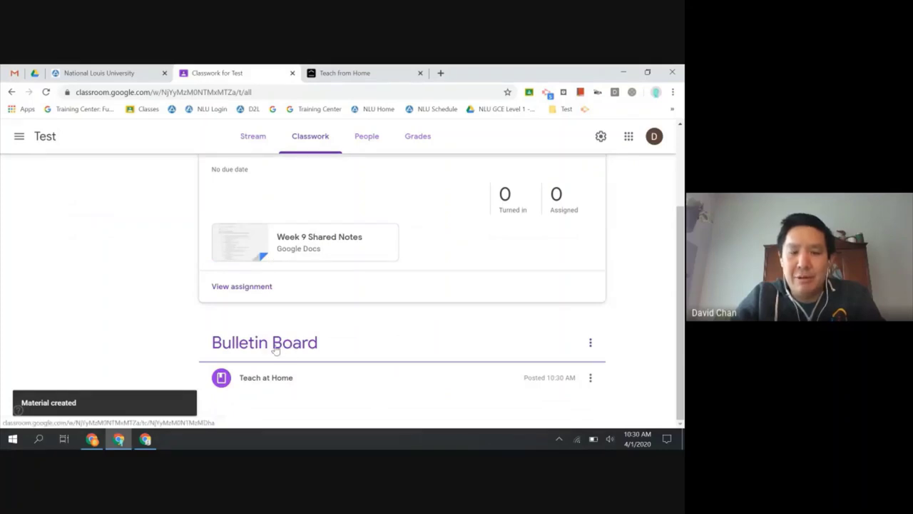
# - Start another new classwork material for the Test class
pyautogui.scroll(3, 311, 357)
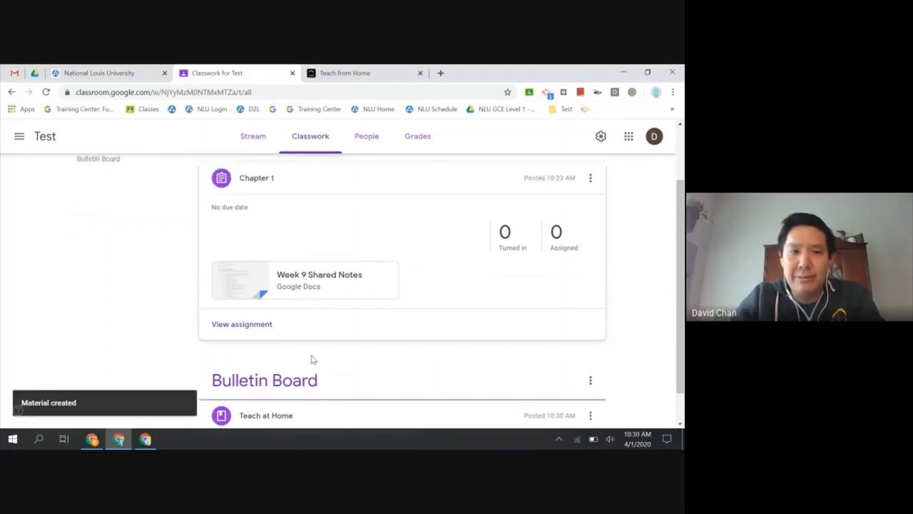
pyautogui.click(232, 178)
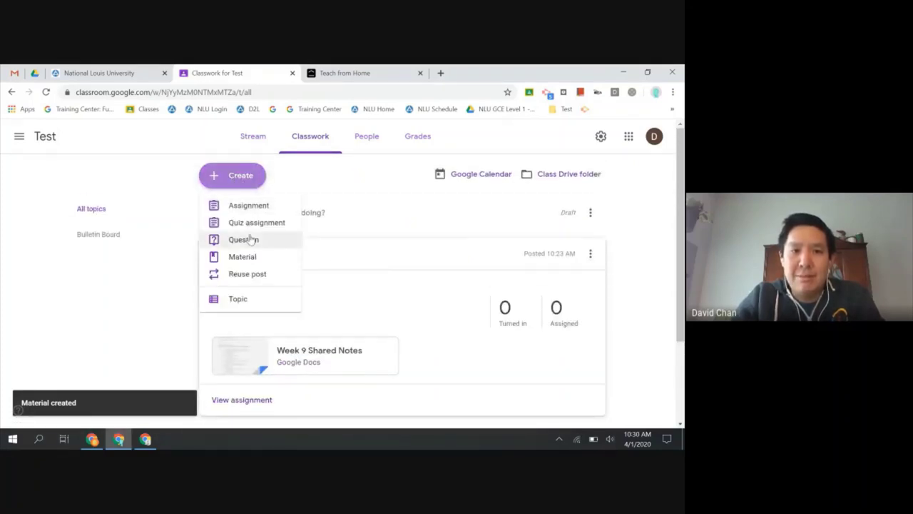
pyautogui.click(261, 212)
# - Open the Learn@Home site from the Teach from Home page and copy its address
pyautogui.hotkey('ctrl', 'Tab')
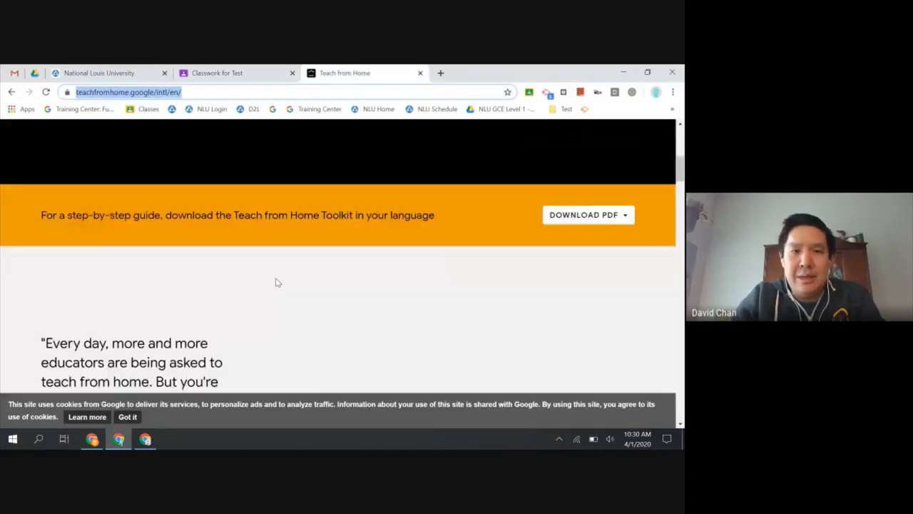
pyautogui.scroll(-15, 278, 282)
pyautogui.scroll(-10, 278, 283)
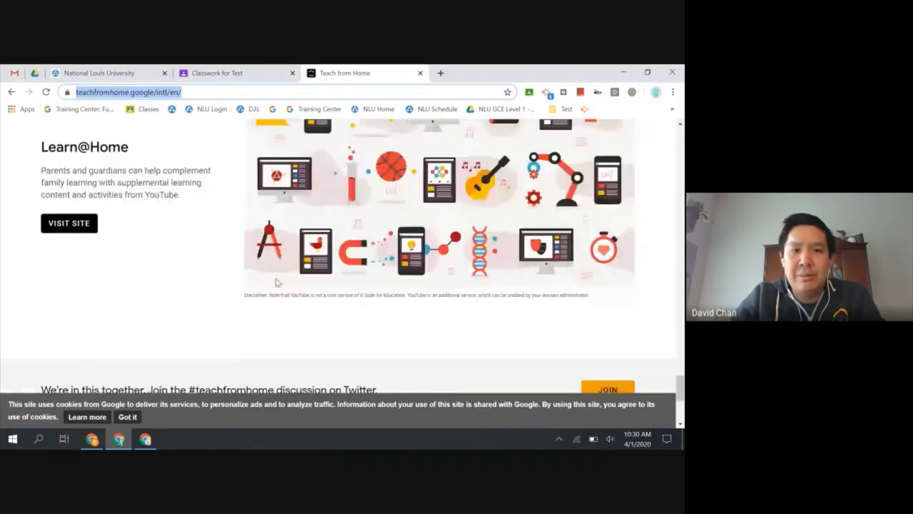
pyautogui.click(311, 209)
pyautogui.click(69, 223)
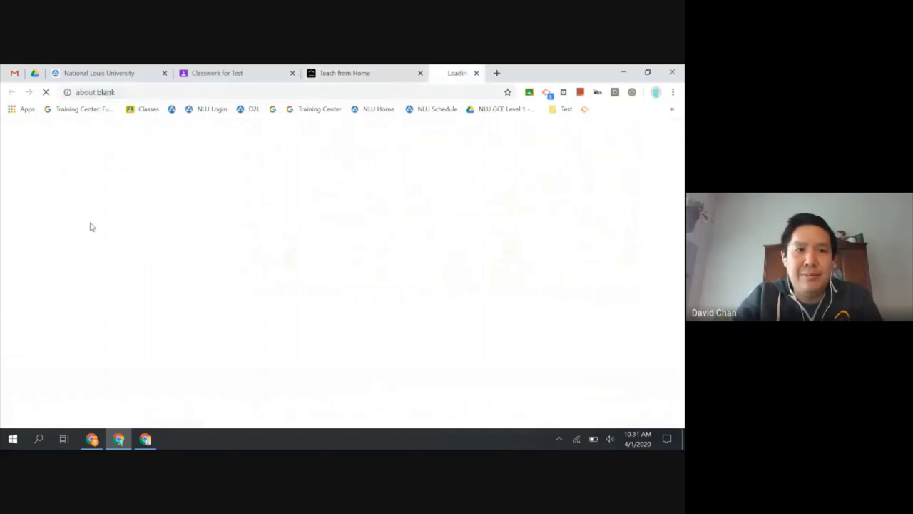
pyautogui.click(160, 93)
pyautogui.hotkey('ctrl', 'c')
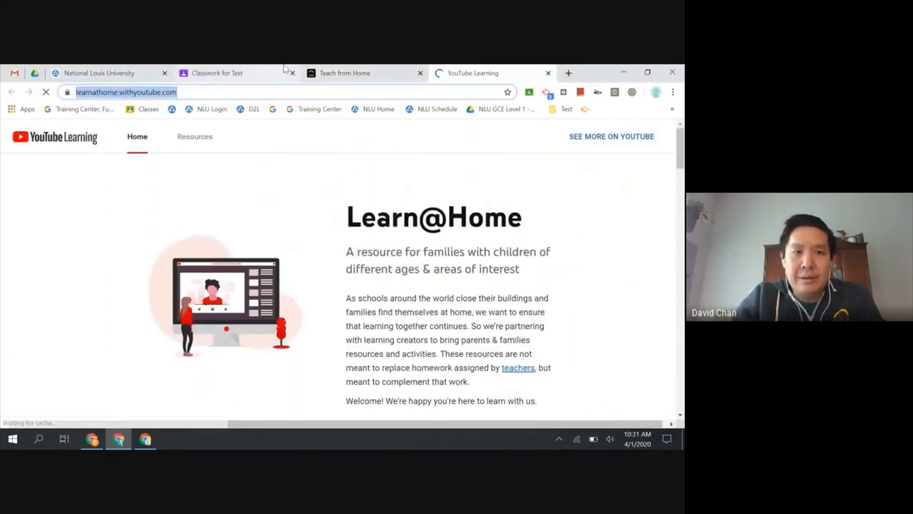
# - Return to the new material and title it "YouTube Resources"
pyautogui.click(284, 70)
pyautogui.write('YouTube Resources')
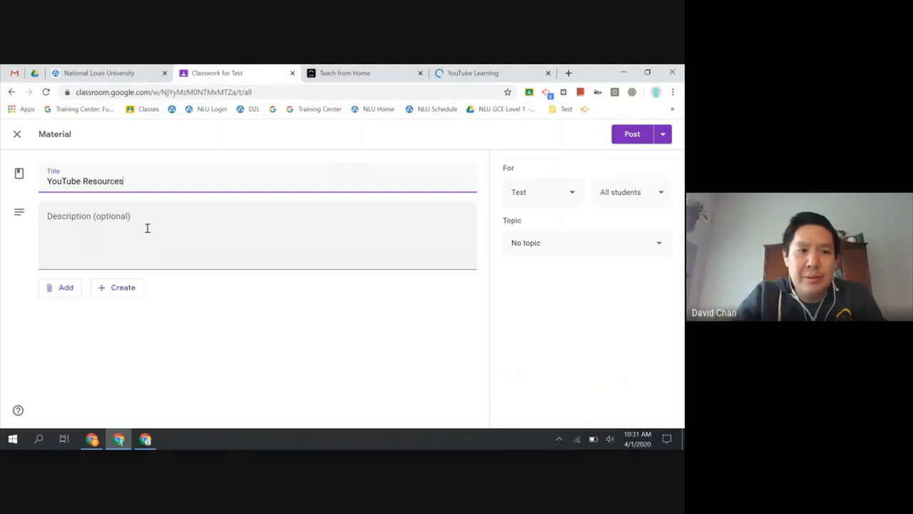
# - Attach the copied learnathome.withyoutube.com address as a link to the YouTube Resources material
pyautogui.click(147, 228)
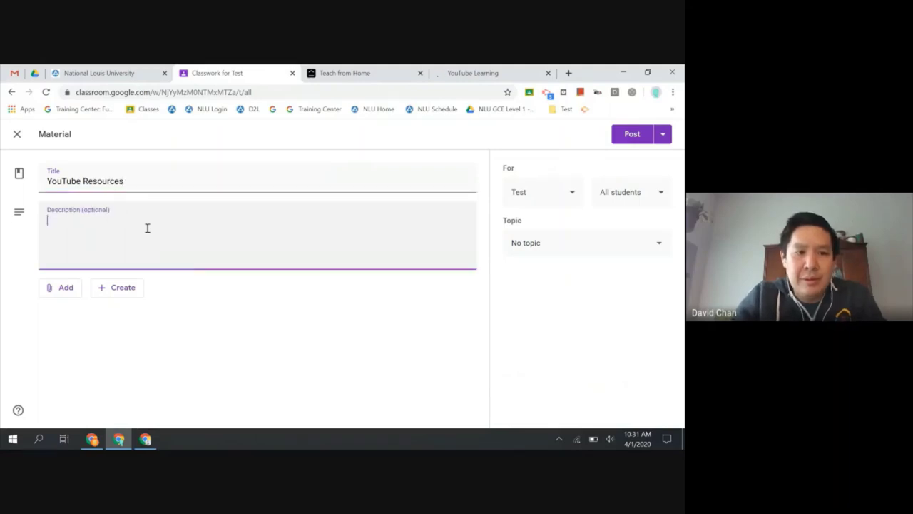
pyautogui.click(61, 291)
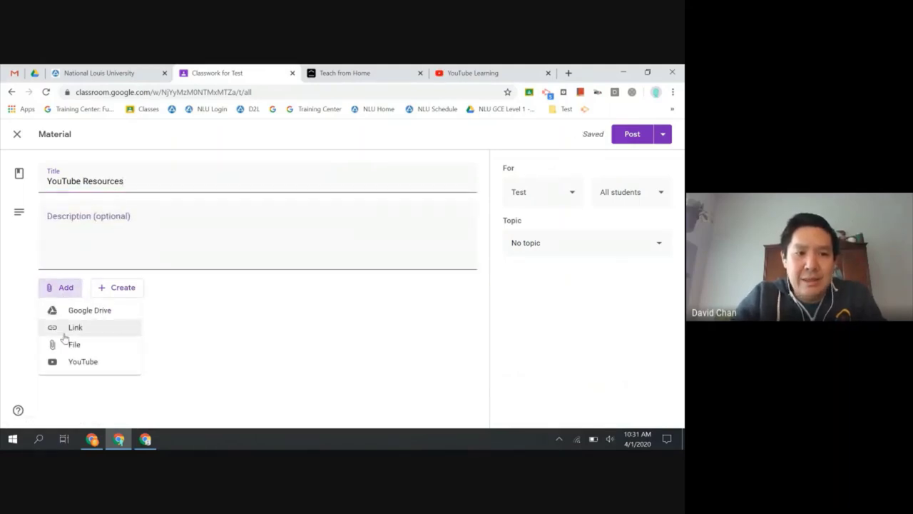
pyautogui.click(63, 331)
pyautogui.hotkey('ctrl', 'v')
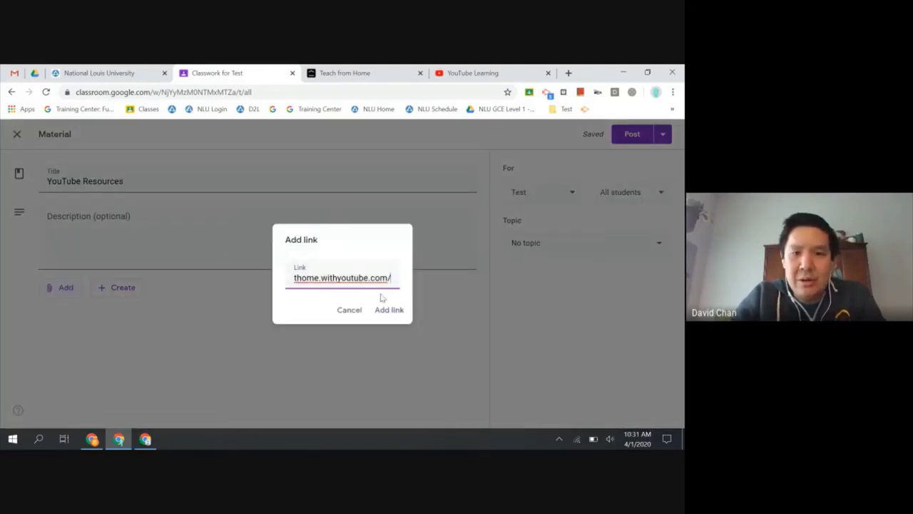
pyautogui.click(390, 309)
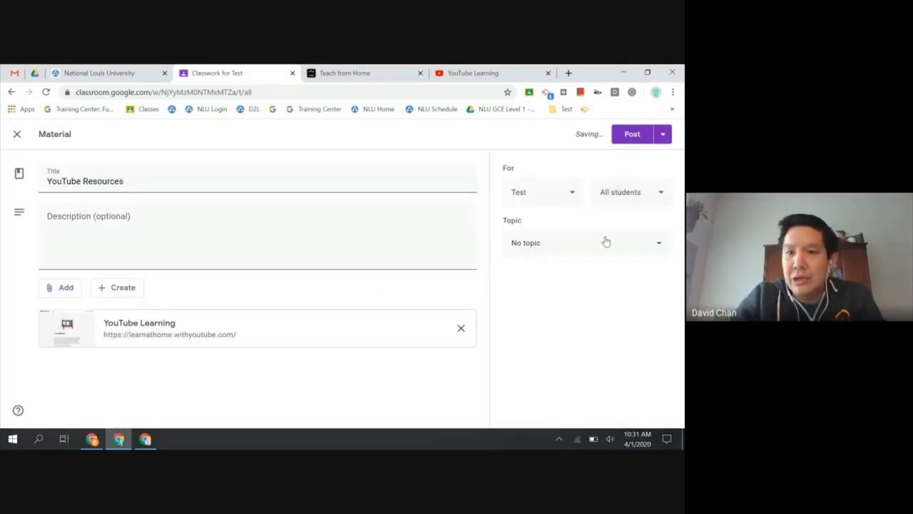
# - Assign the YouTube Resources material to the Bulletin Board topic and post it to the class
pyautogui.click(606, 242)
pyautogui.click(566, 302)
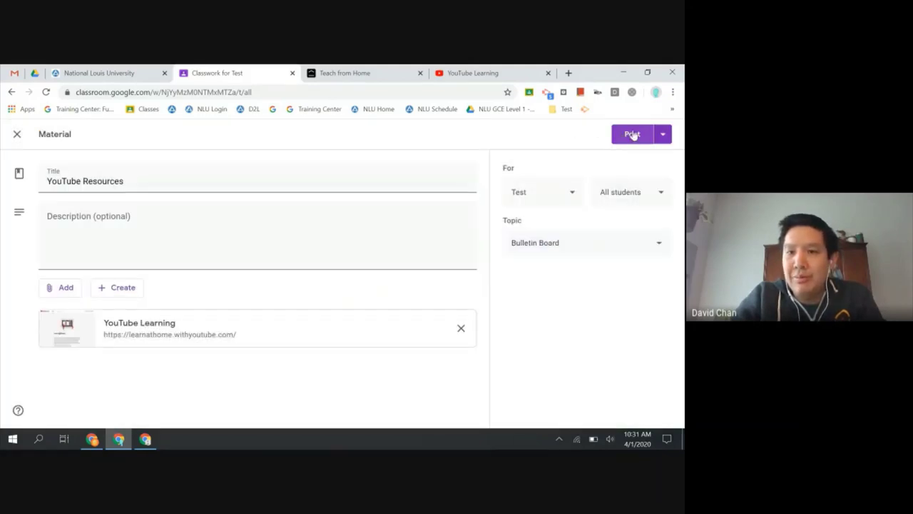
pyautogui.click(632, 134)
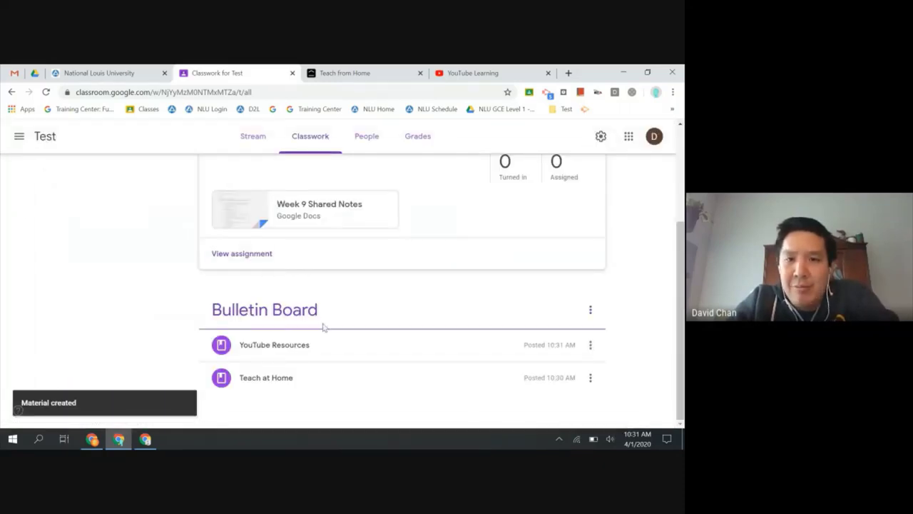
# - Move the Chapter 1 assignment into the Bulletin Board topic, below the Teach at Home material
pyautogui.scroll(3, 322, 327)
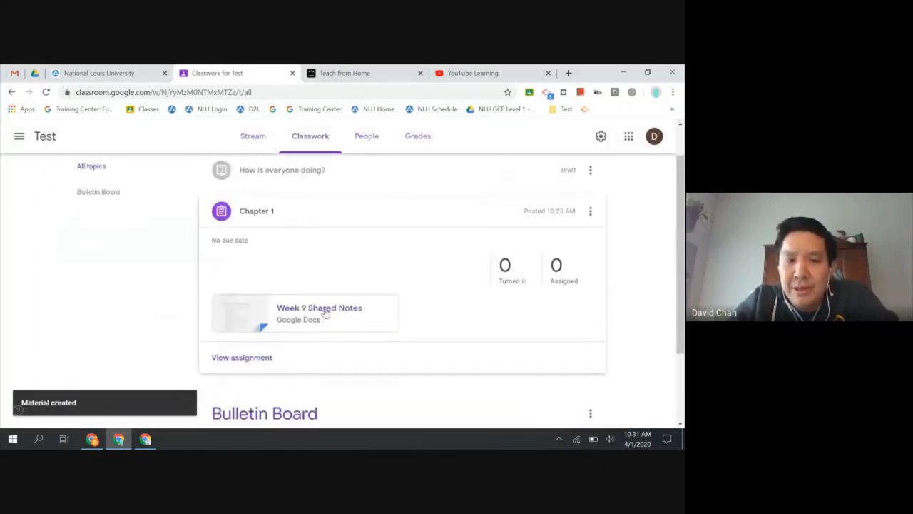
pyautogui.scroll(-2, 311, 383)
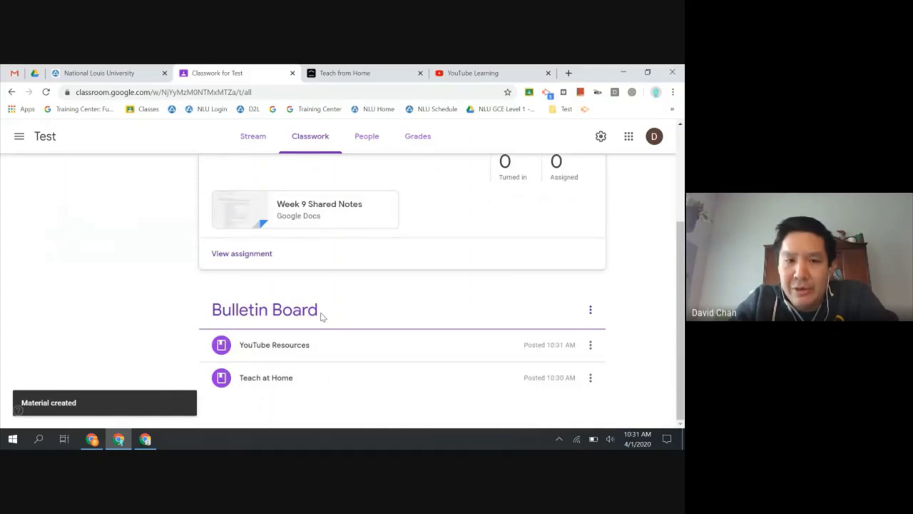
pyautogui.moveTo(322, 316); pyautogui.dragTo(316, 224)
pyautogui.scroll(2, 316, 224)
pyautogui.moveTo(337, 340); pyautogui.dragTo(347, 316)
pyautogui.scroll(-2, 347, 317)
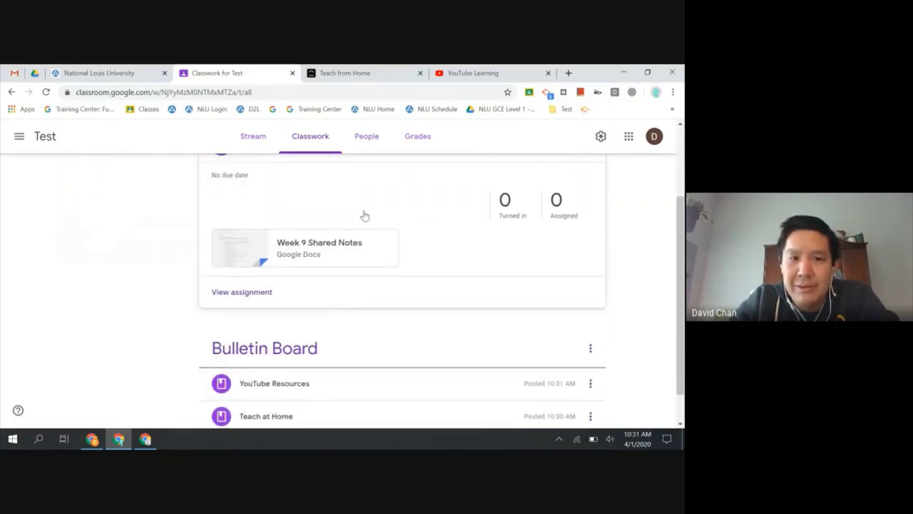
pyautogui.scroll(1, 363, 214)
pyautogui.moveTo(376, 255); pyautogui.dragTo(362, 388)
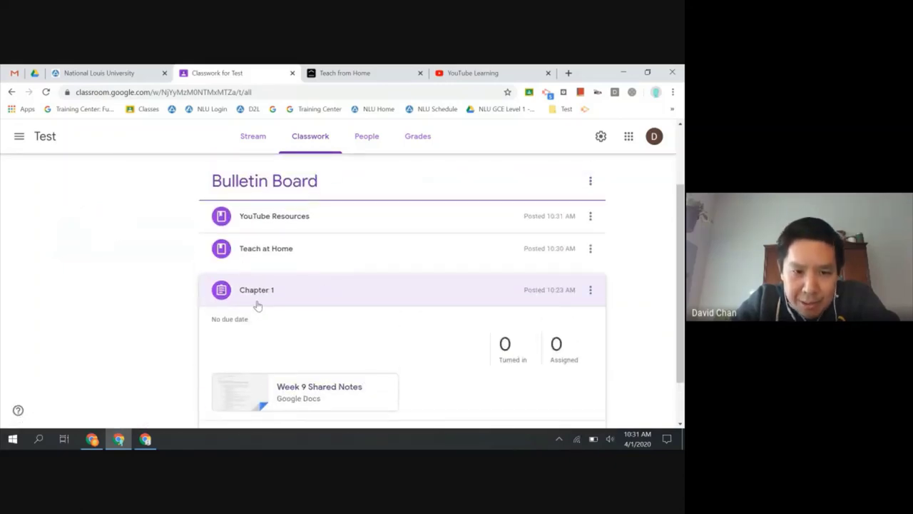
pyautogui.moveTo(257, 304); pyautogui.dragTo(212, 398)
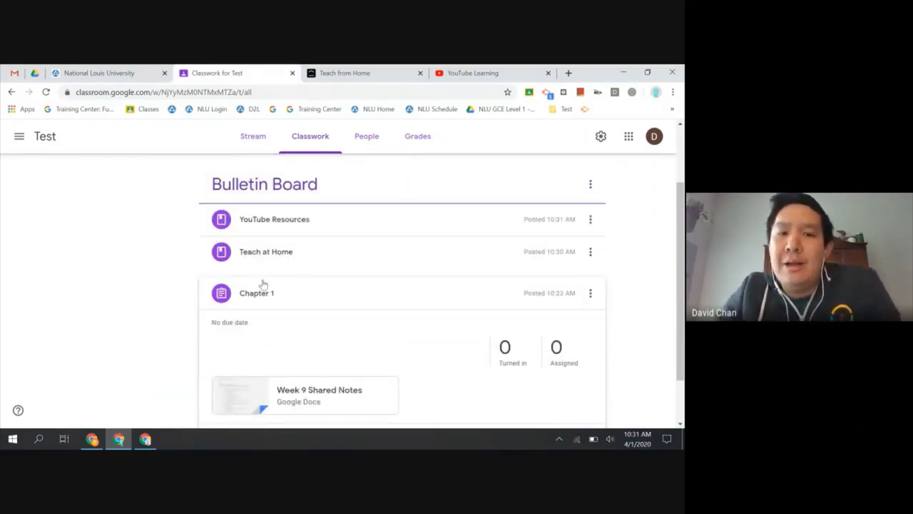
# - Move the Chapter 1 assignment up one place, between YouTube Resources and Teach at Home
pyautogui.scroll(2, 151, 261)
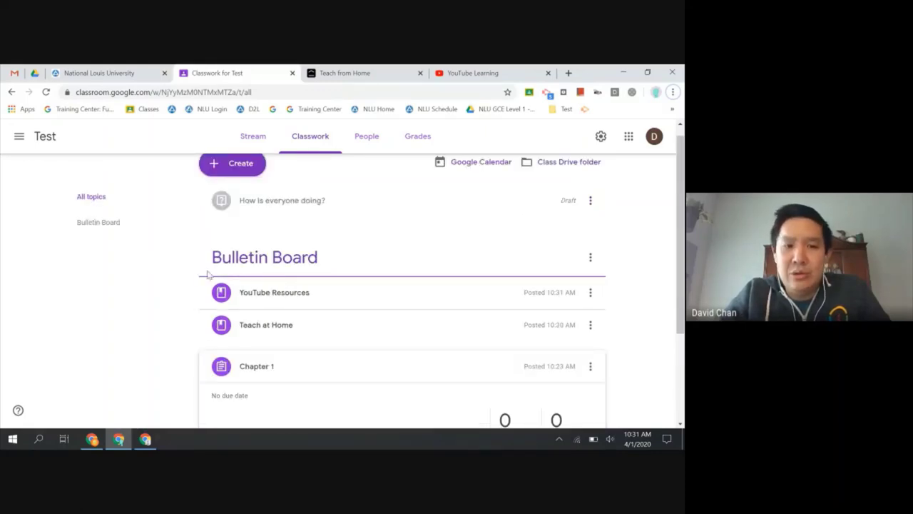
pyautogui.scroll(-2, 544, 306)
pyautogui.click(590, 288)
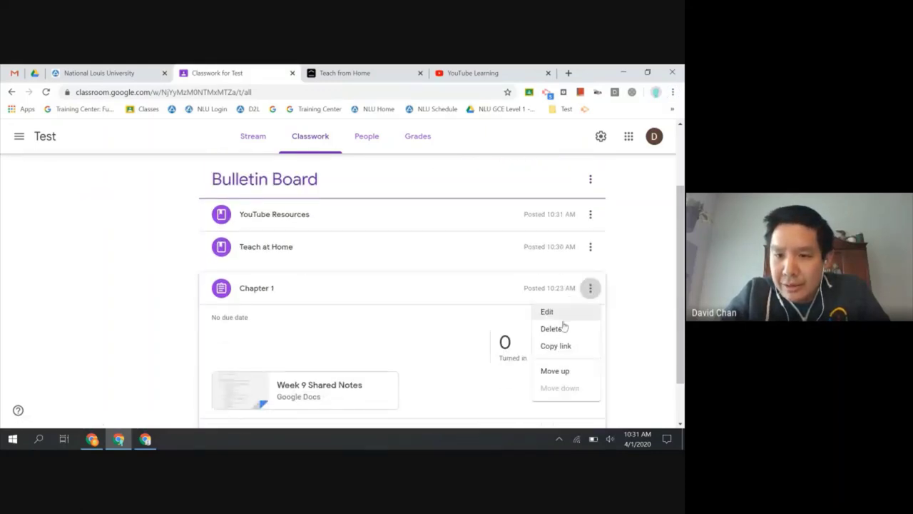
pyautogui.click(556, 370)
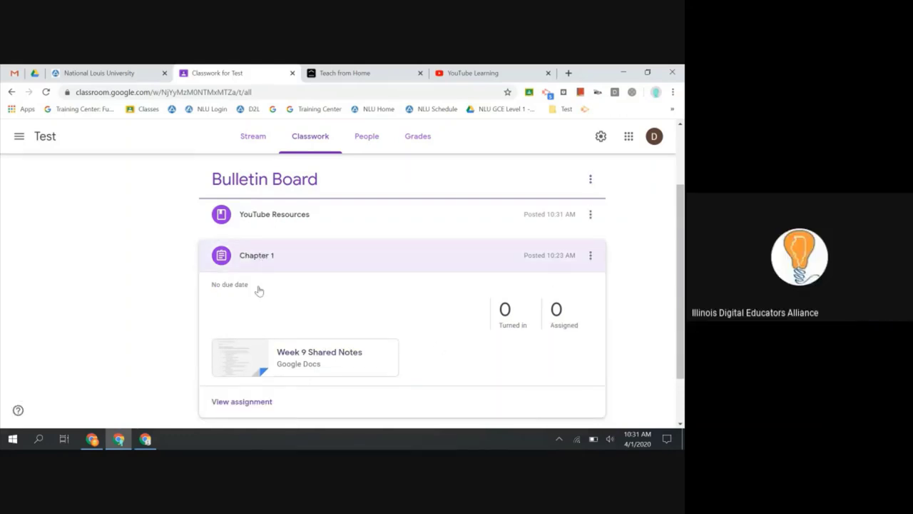
pyautogui.moveTo(259, 291); pyautogui.dragTo(371, 389)
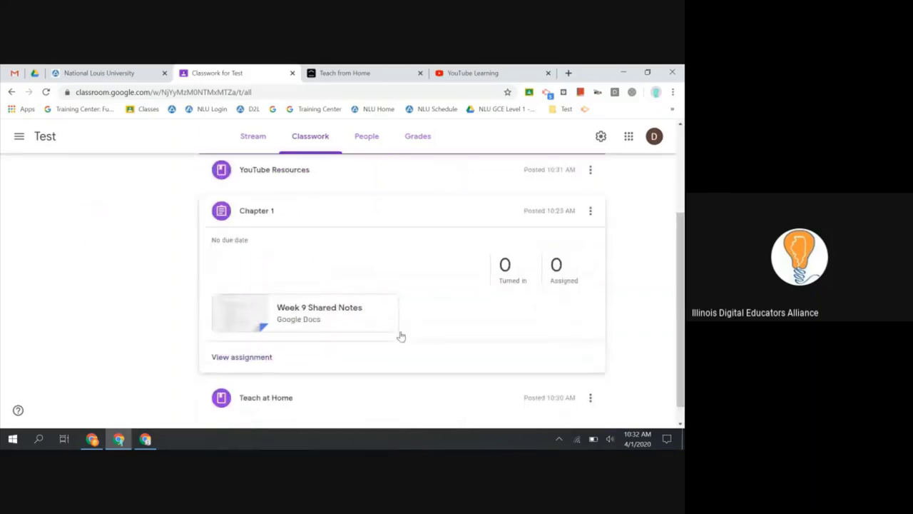
# - Create a topic named "Not Bulletin Board" and move the Chapter 1 assignment from Bulletin Board into it
pyautogui.scroll(2, 401, 336)
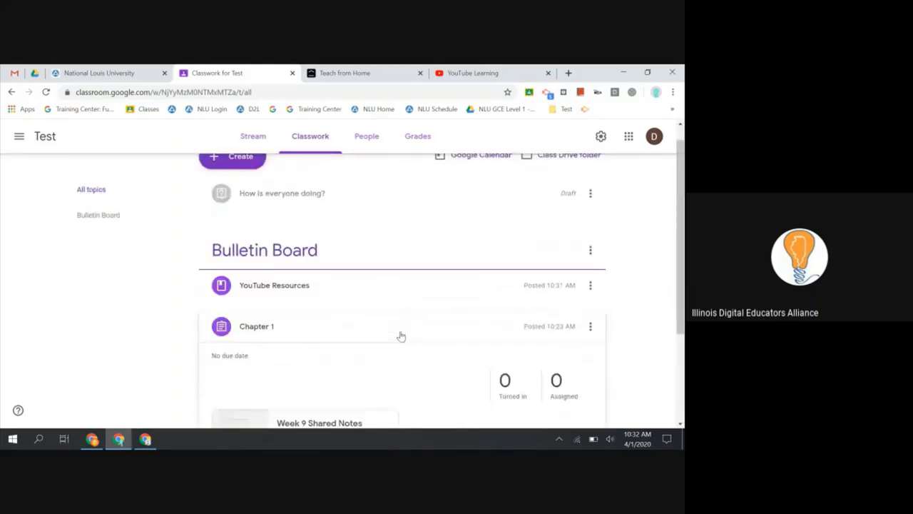
pyautogui.click(219, 165)
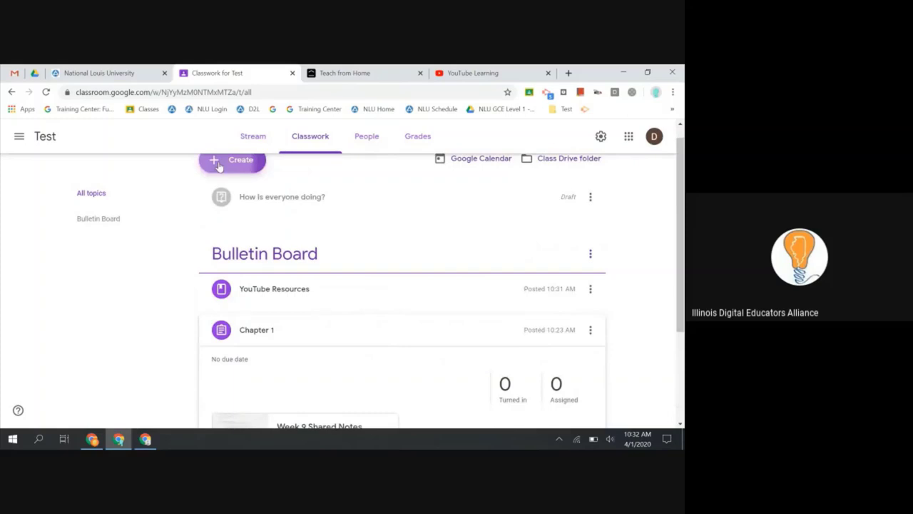
pyautogui.click(219, 164)
pyautogui.click(244, 284)
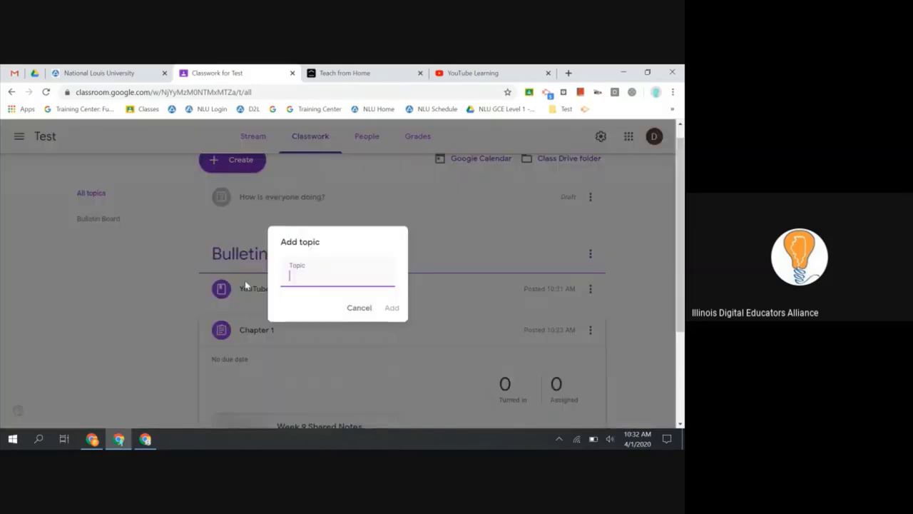
pyautogui.write('Not Bulletin Board')
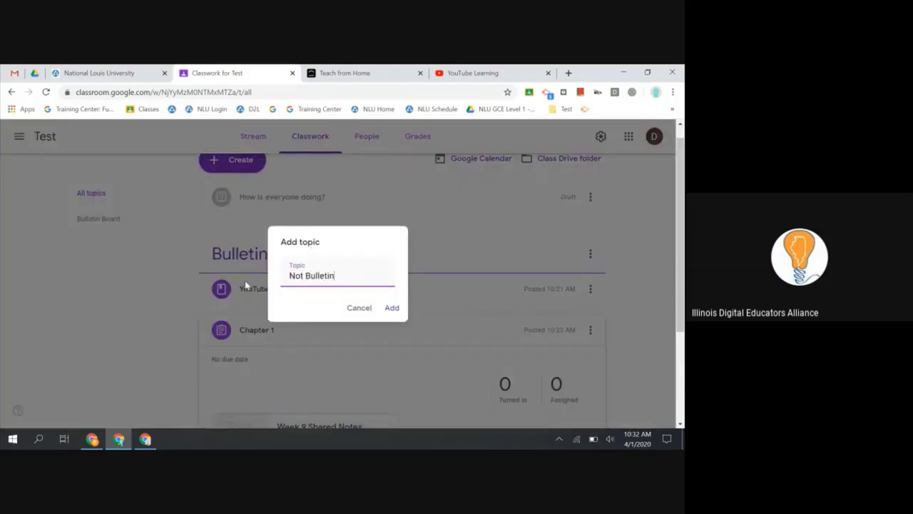
pyautogui.click(392, 307)
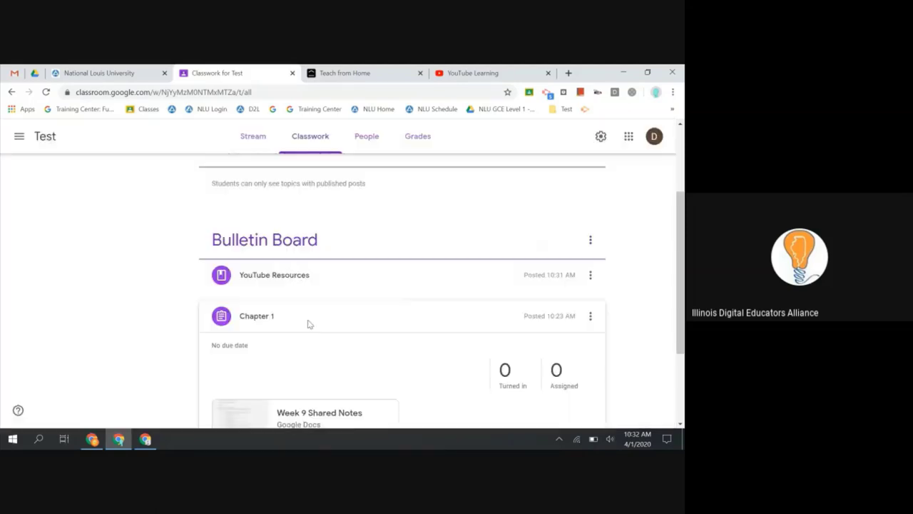
pyautogui.moveTo(307, 322); pyautogui.dragTo(291, 247)
pyautogui.click(292, 247)
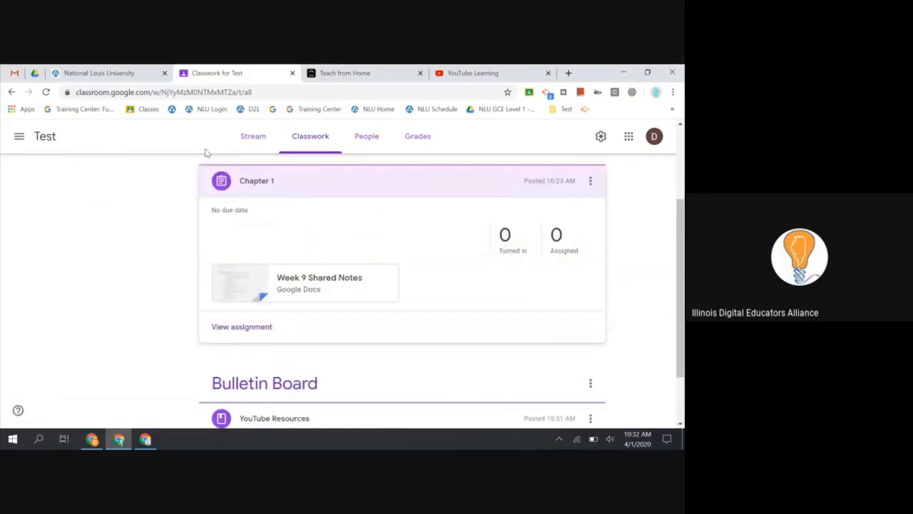
# - Switch to the other browser window, search the web for "google classroom support" in a new tab, and open the Classroom Help site
pyautogui.hotkey('alt', 'Tab')
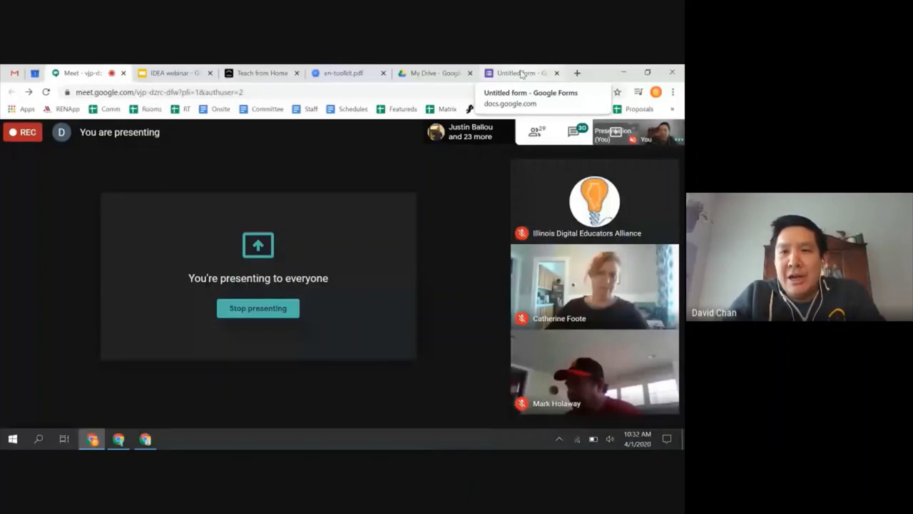
pyautogui.click(578, 73)
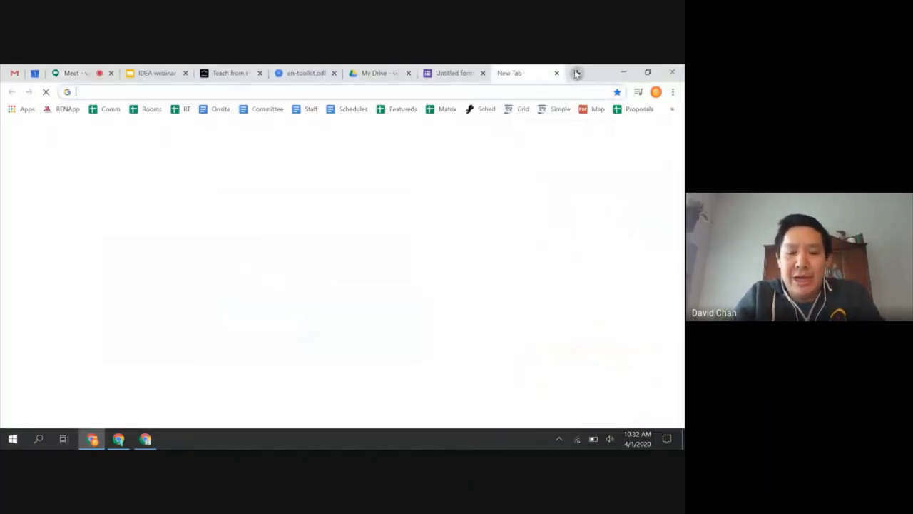
pyautogui.write('google class')
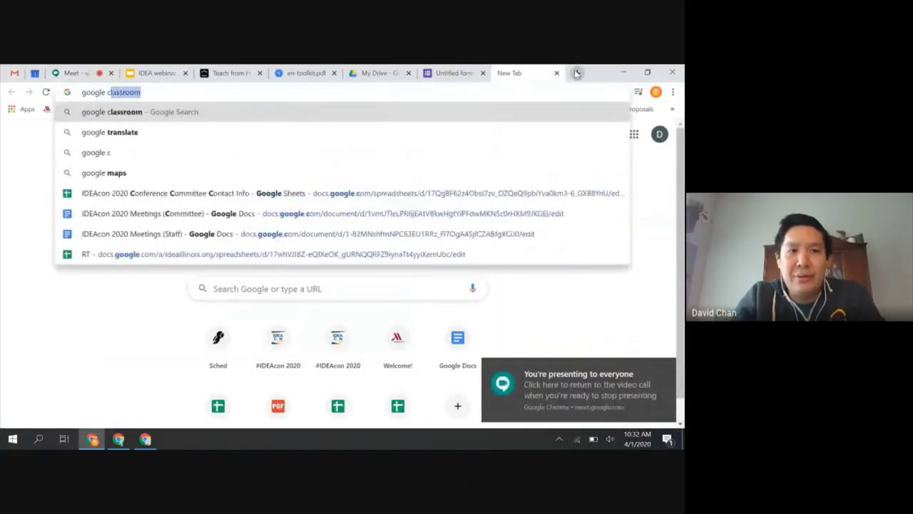
pyautogui.write('room support')
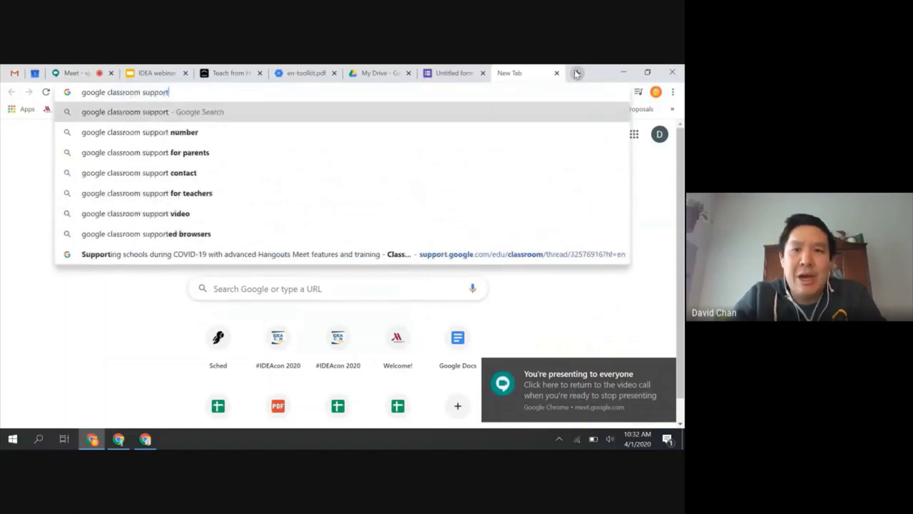
pyautogui.press('Return')
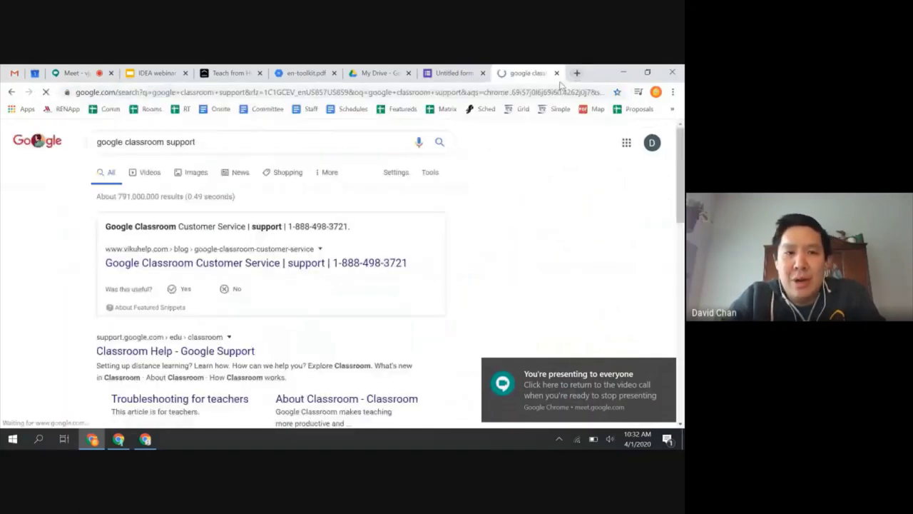
pyautogui.click(219, 358)
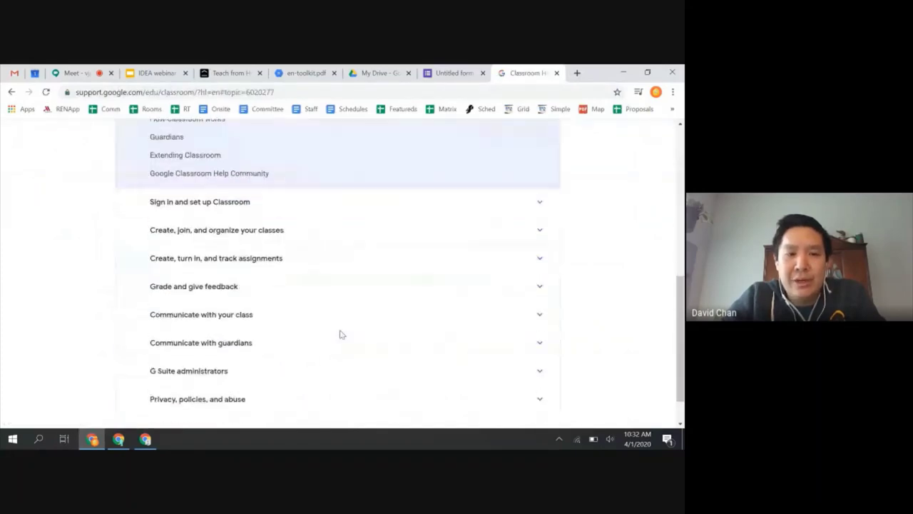
# - View the How Classroom works help topic, return to the help overview, and expand the Sign in and set up Classroom section
pyautogui.click(187, 242)
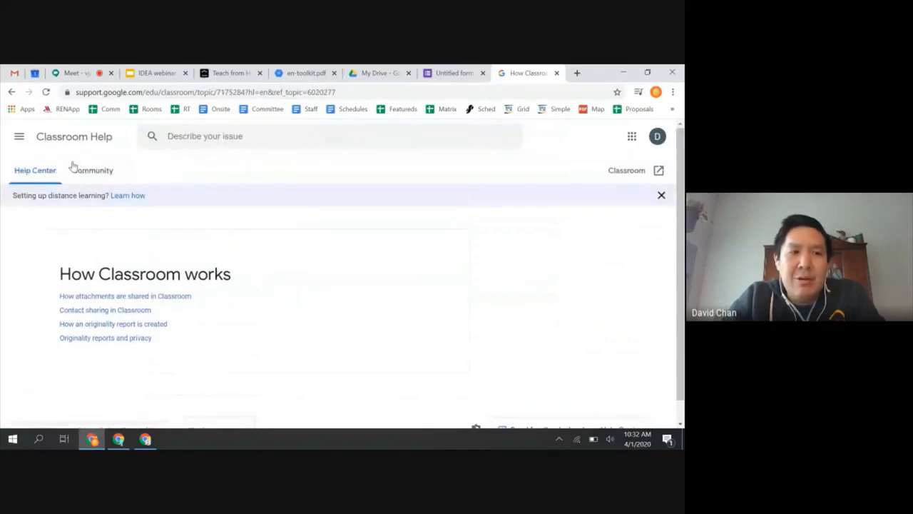
pyautogui.click(11, 92)
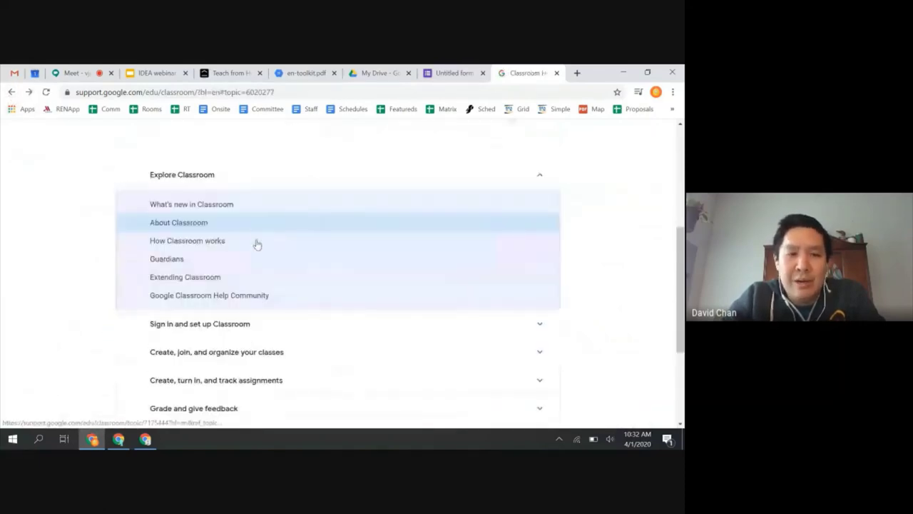
pyautogui.click(236, 325)
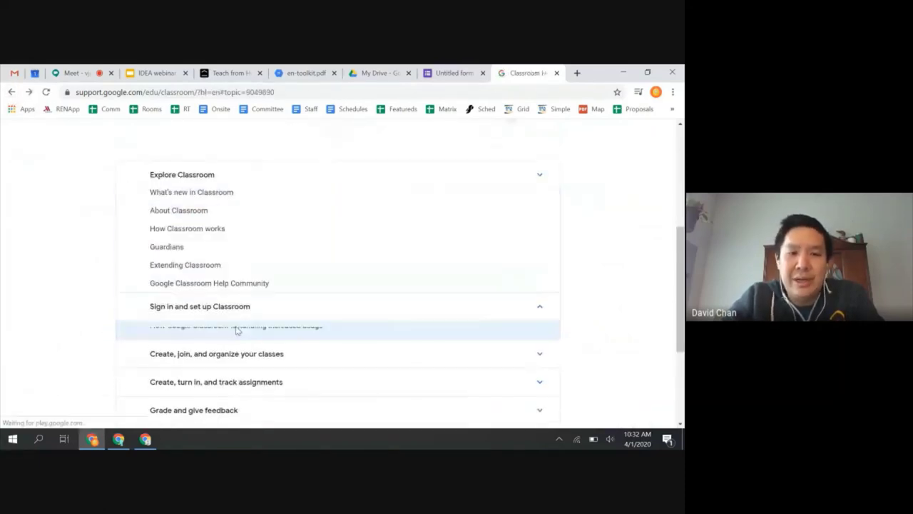
# - Search the web for "guardian summaries" and look through the Classroom Help article About guardian email summaries, including its sample email
pyautogui.click(335, 89)
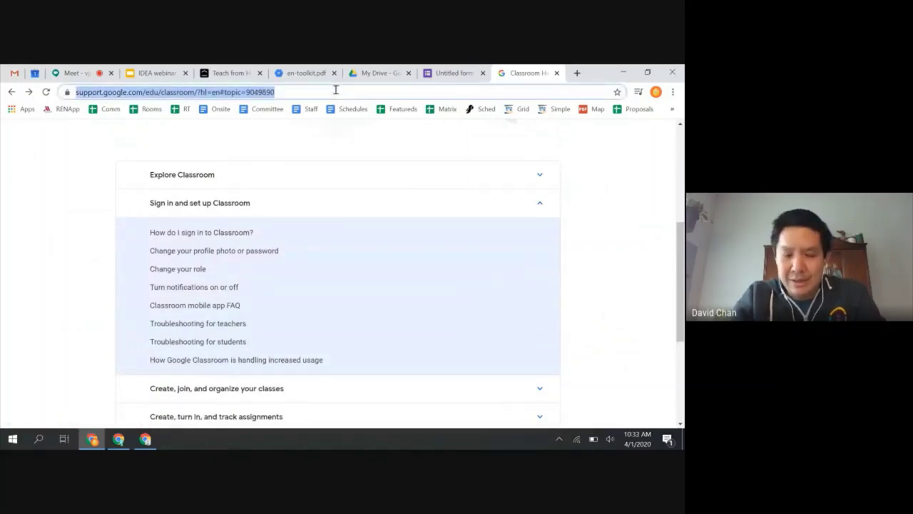
pyautogui.write('gua')
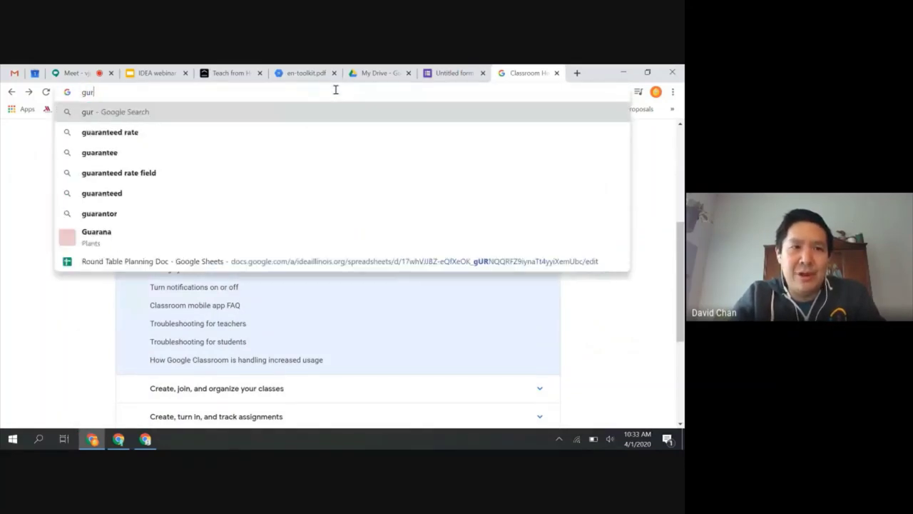
pyautogui.write('rdian su')
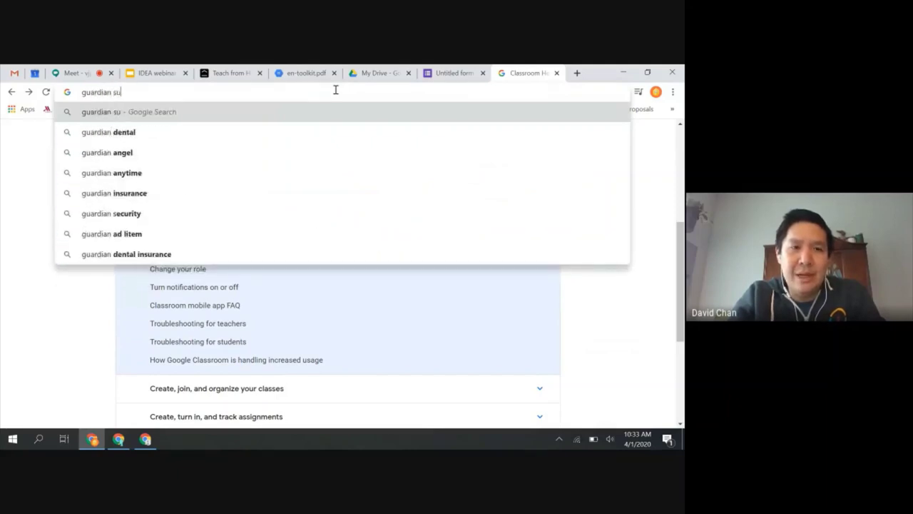
pyautogui.write('mmaries')
pyautogui.press('Return')
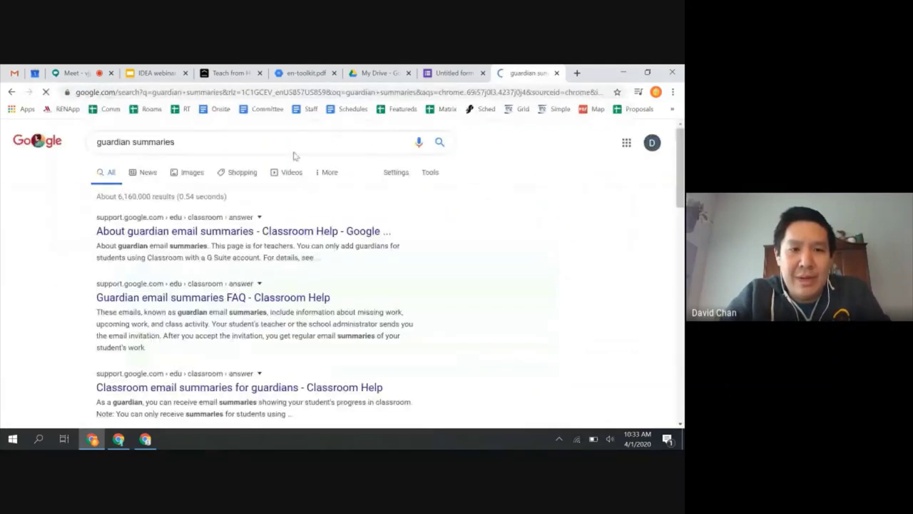
pyautogui.click(263, 231)
pyautogui.scroll(-5, 255, 296)
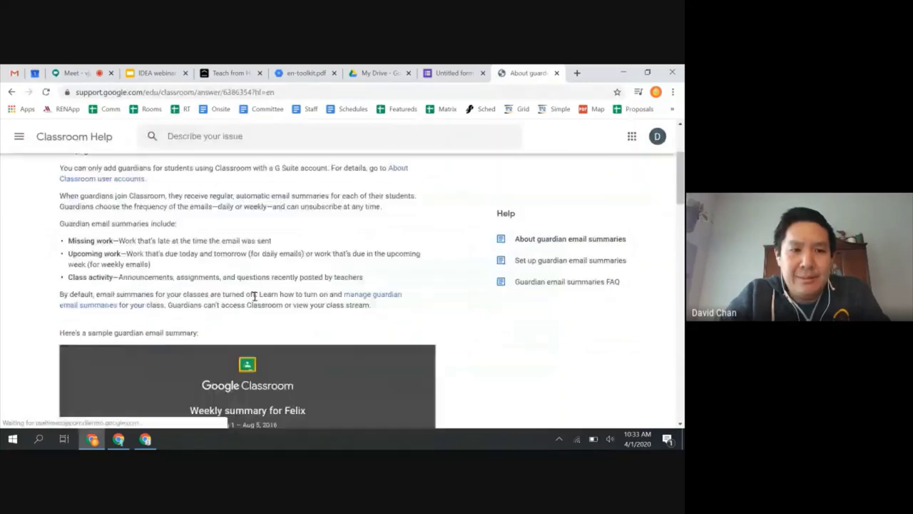
pyautogui.scroll(-10, 255, 296)
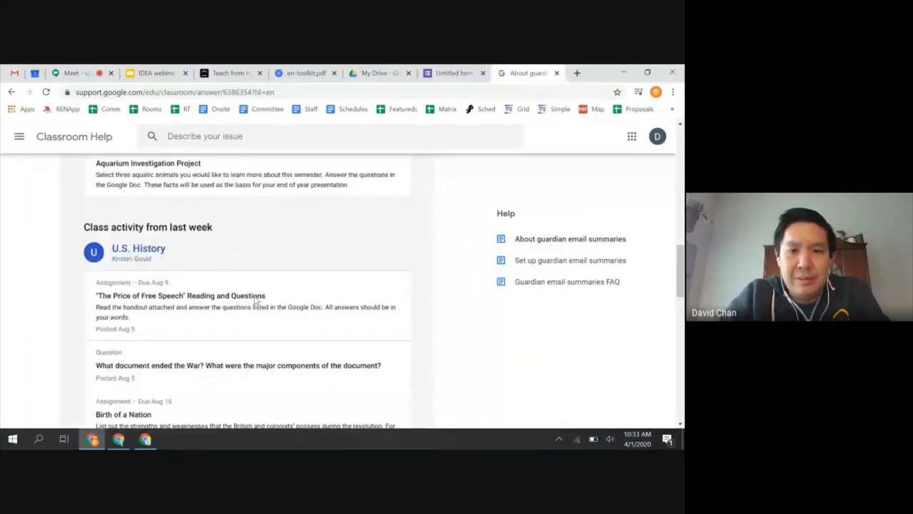
pyautogui.scroll(15, 255, 299)
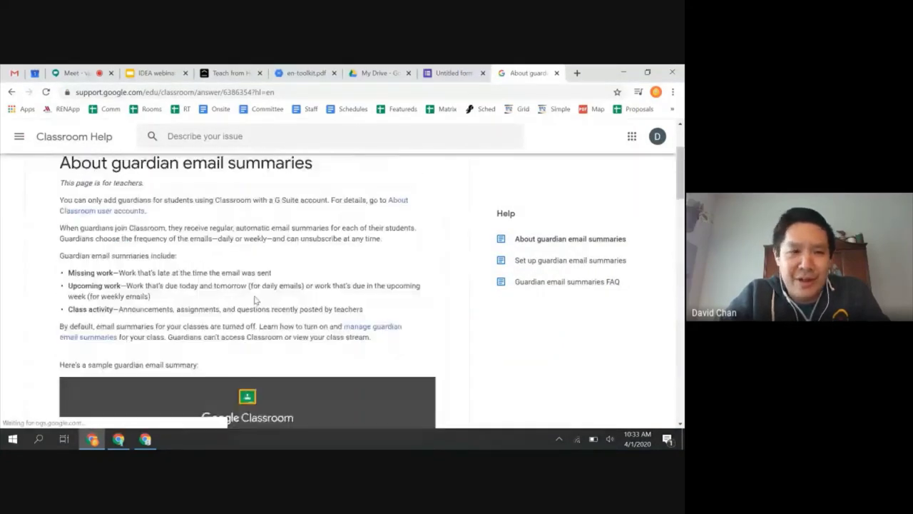
pyautogui.scroll(-3, 254, 300)
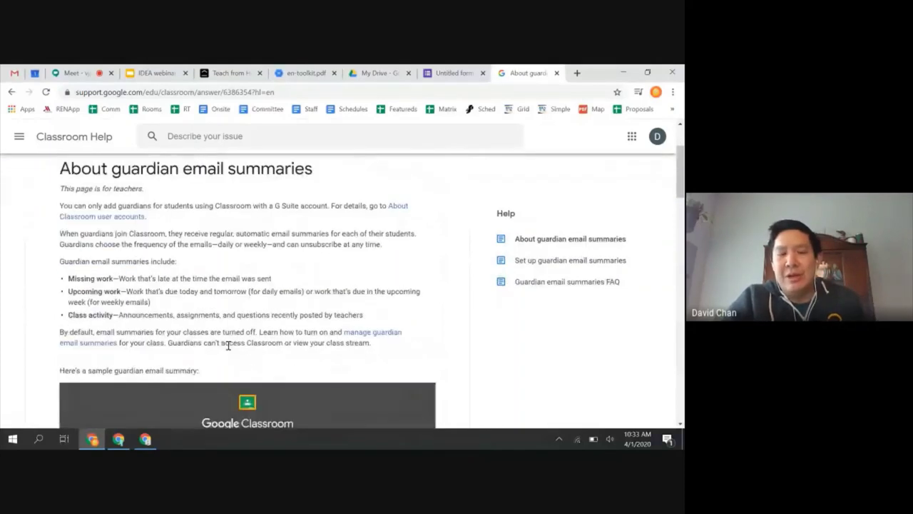